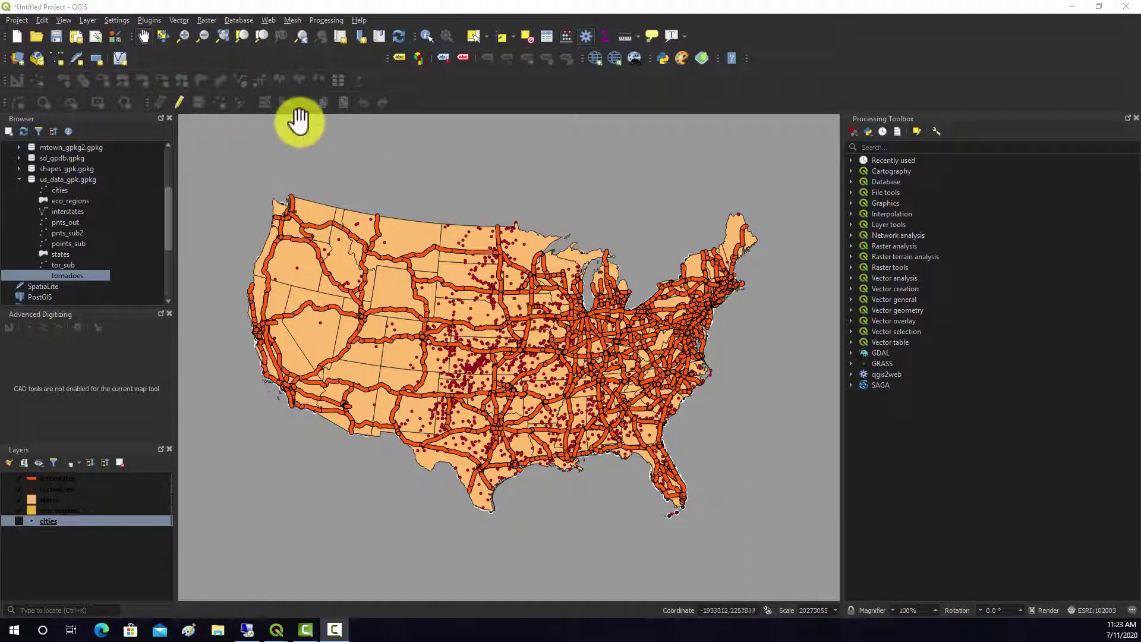
# Open the Buffer tool for the cities layer and set the buffer distance to 25 kilometers.
pyautogui.click(176, 20)
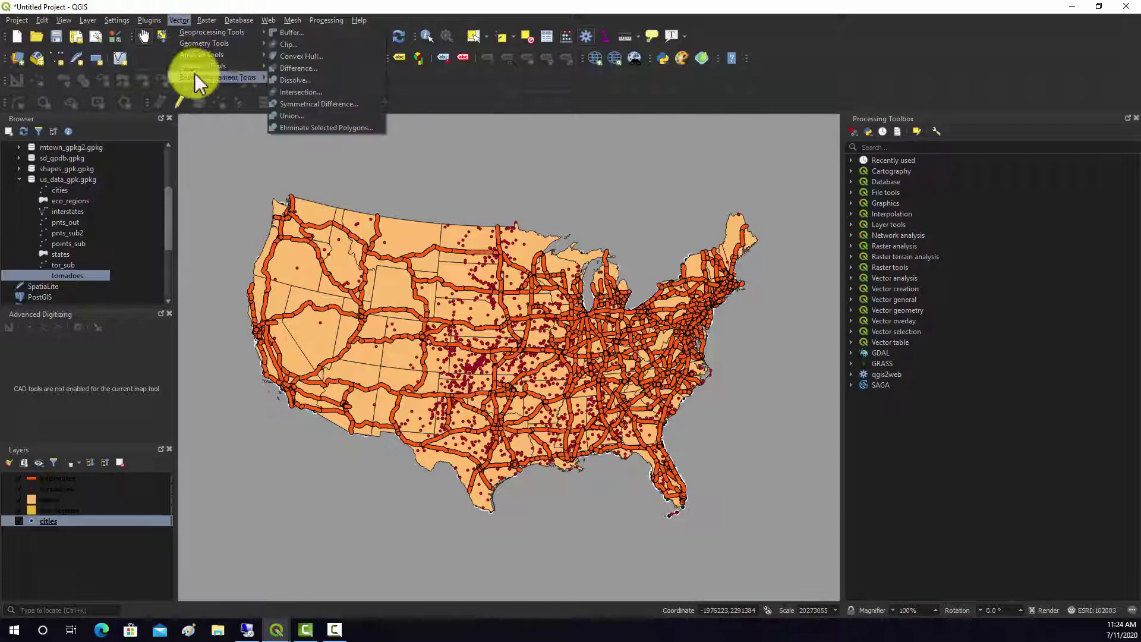
pyautogui.moveTo(210, 43)
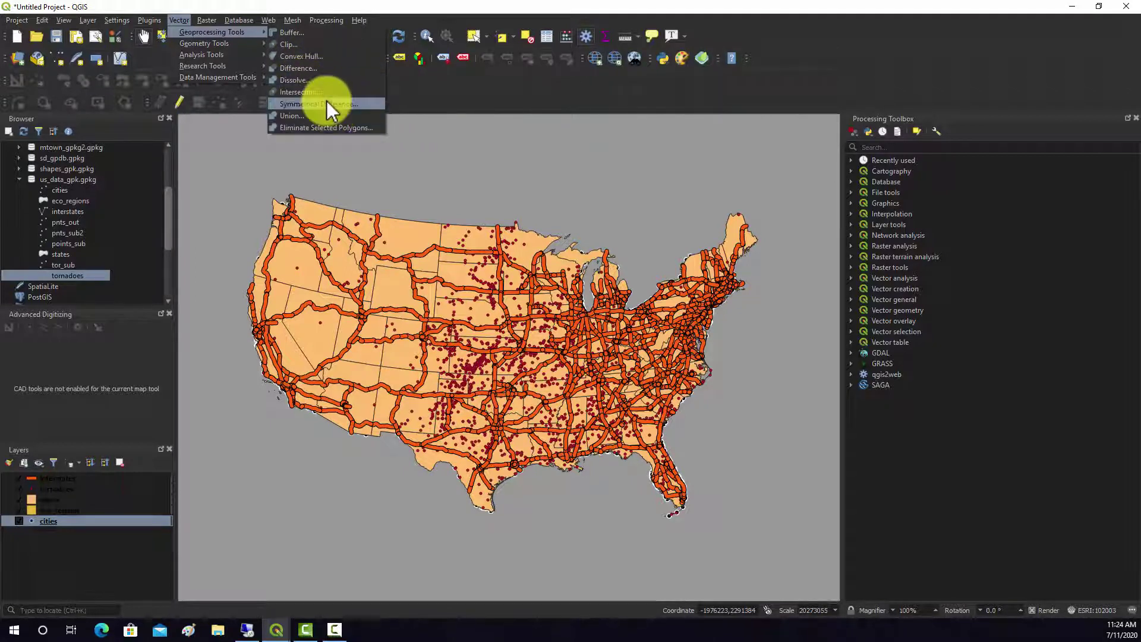
pyautogui.click(292, 33)
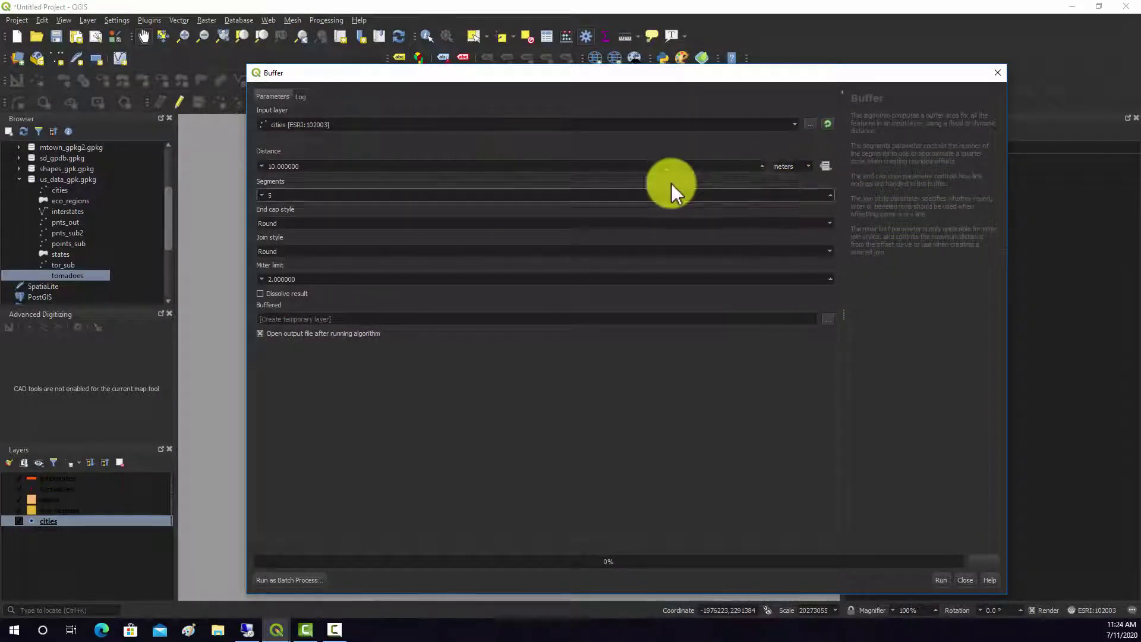
pyautogui.click(809, 167)
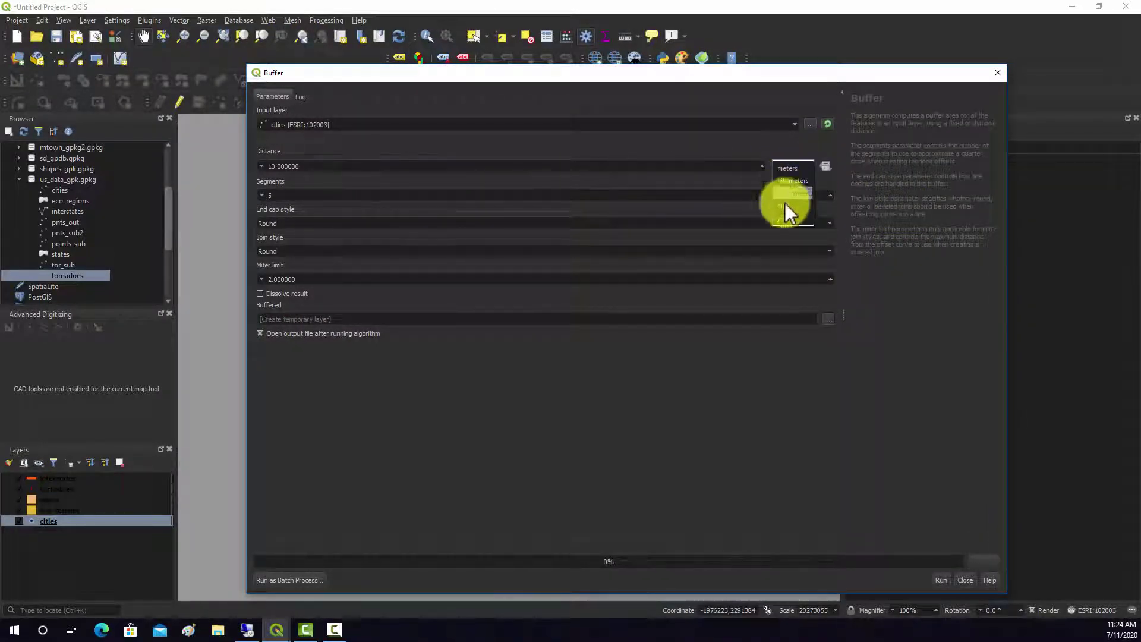
pyautogui.click(789, 182)
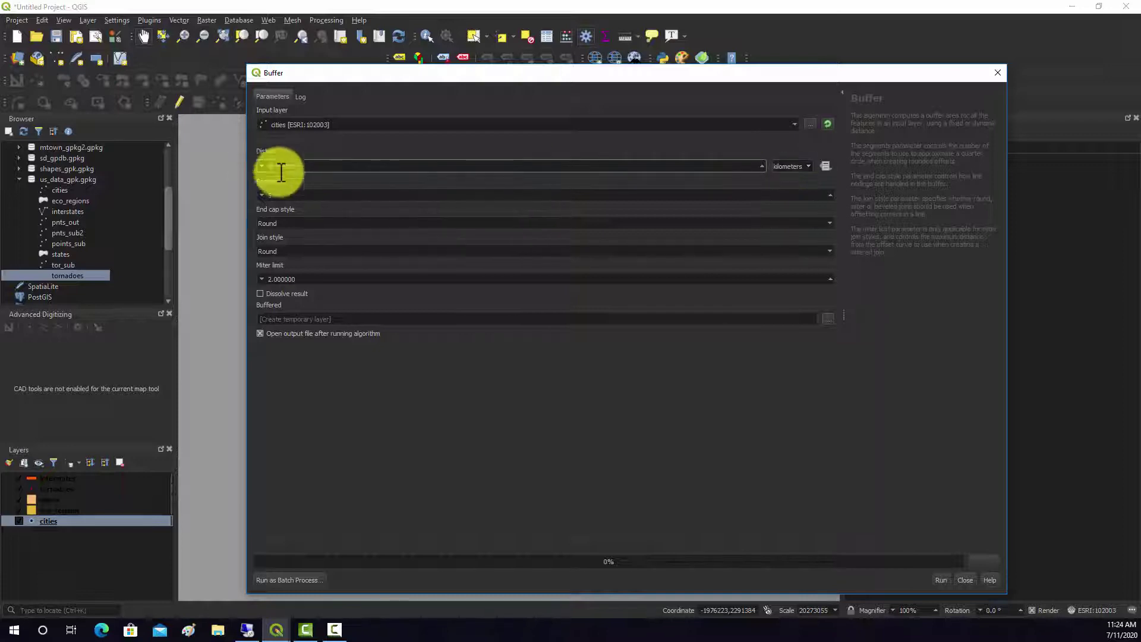
pyautogui.press('BackSpace')
pyautogui.press('BackSpace')
pyautogui.press('BackSpace')
pyautogui.press('BackSpace')
pyautogui.press('BackSpace')
pyautogui.press('BackSpace')
pyautogui.press('BackSpace')
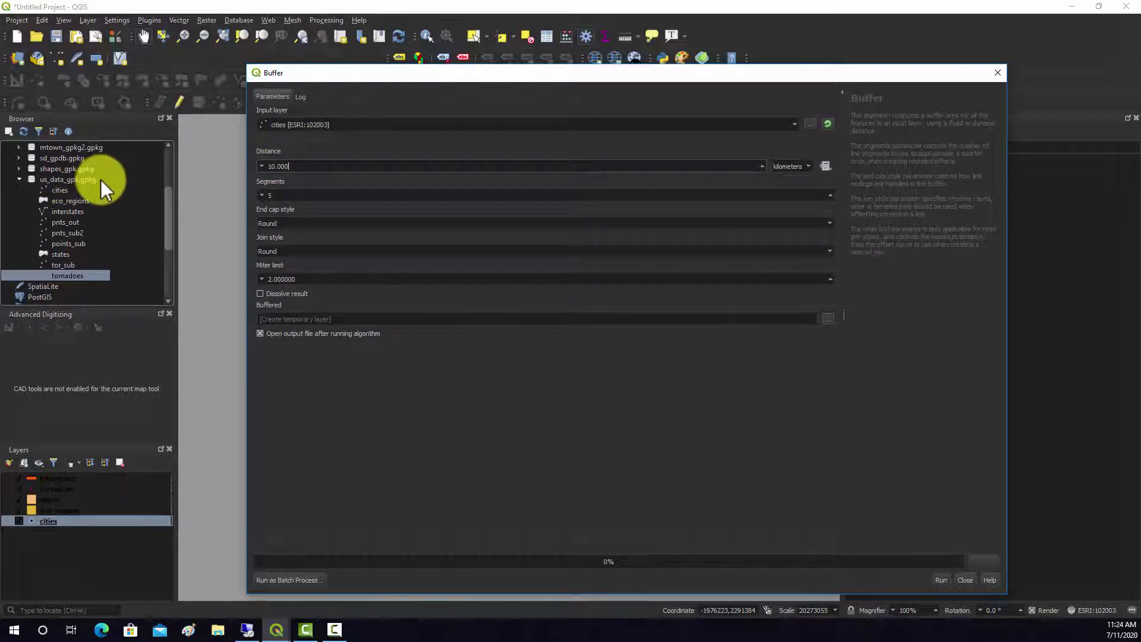
pyautogui.write('2')
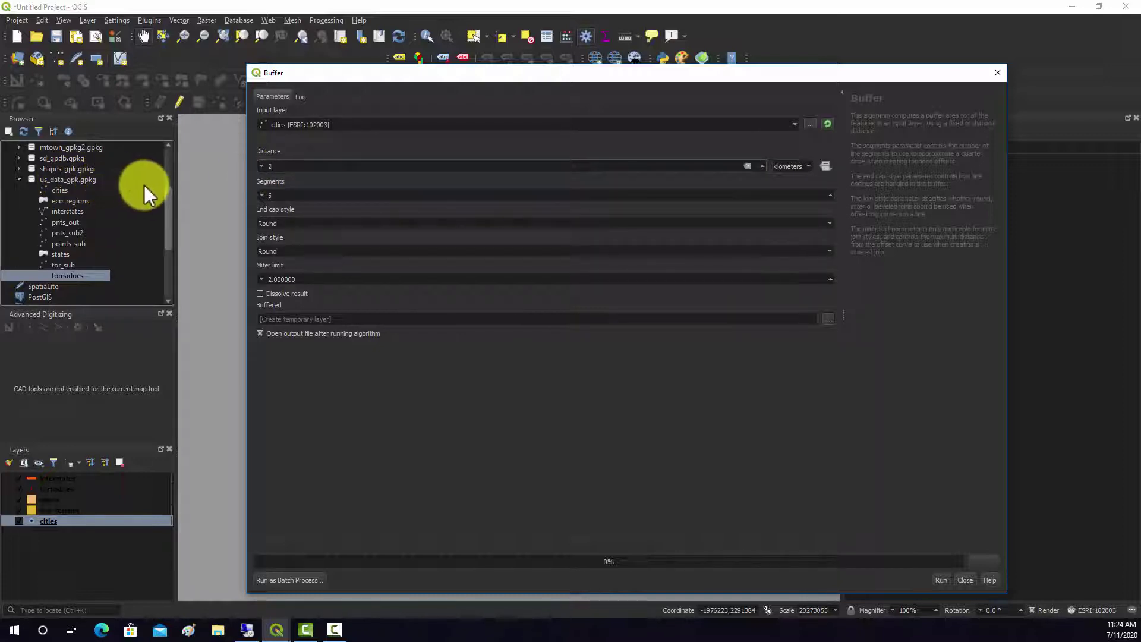
pyautogui.write('5')
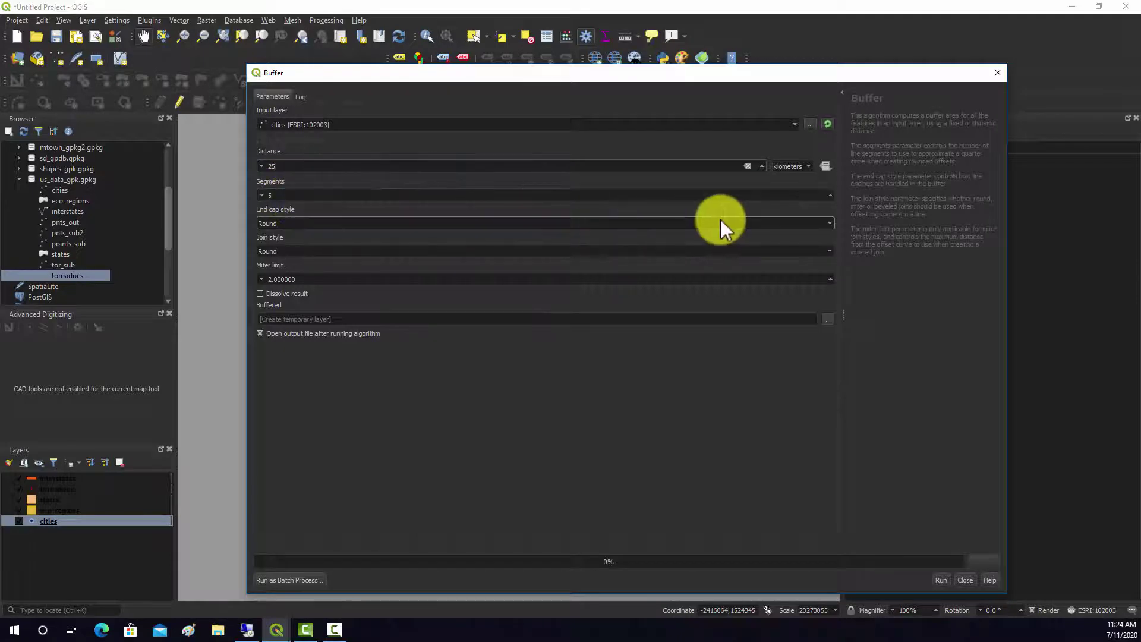
# Raise the buffer segments to 20, run the buffer to a temporary layer, and close the tool.
pyautogui.click(830, 195)
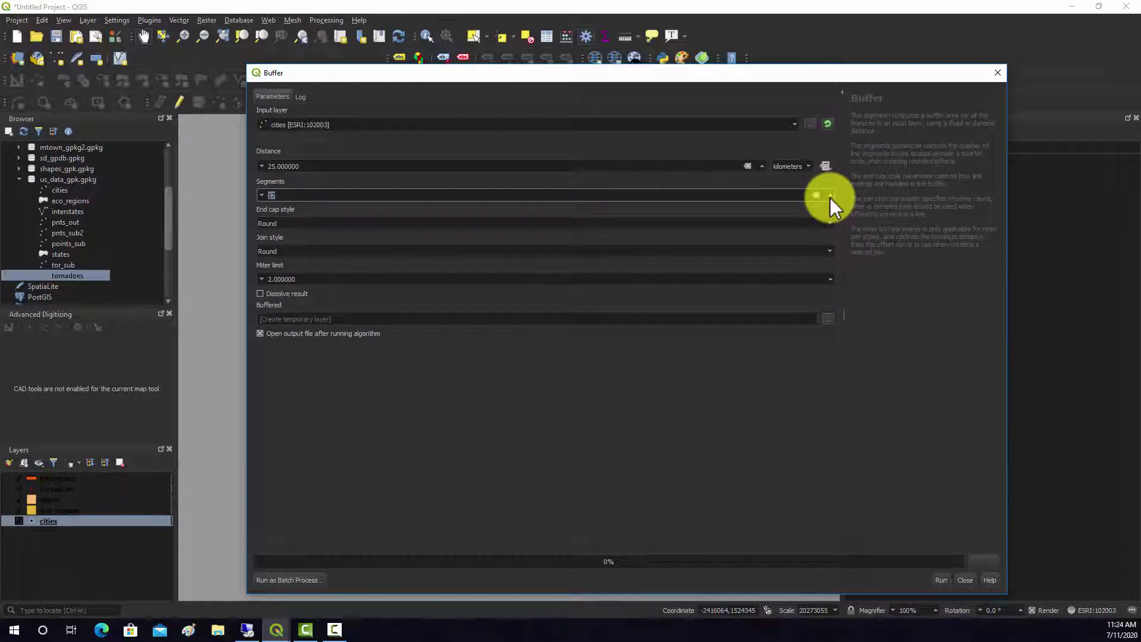
pyautogui.click(830, 196)
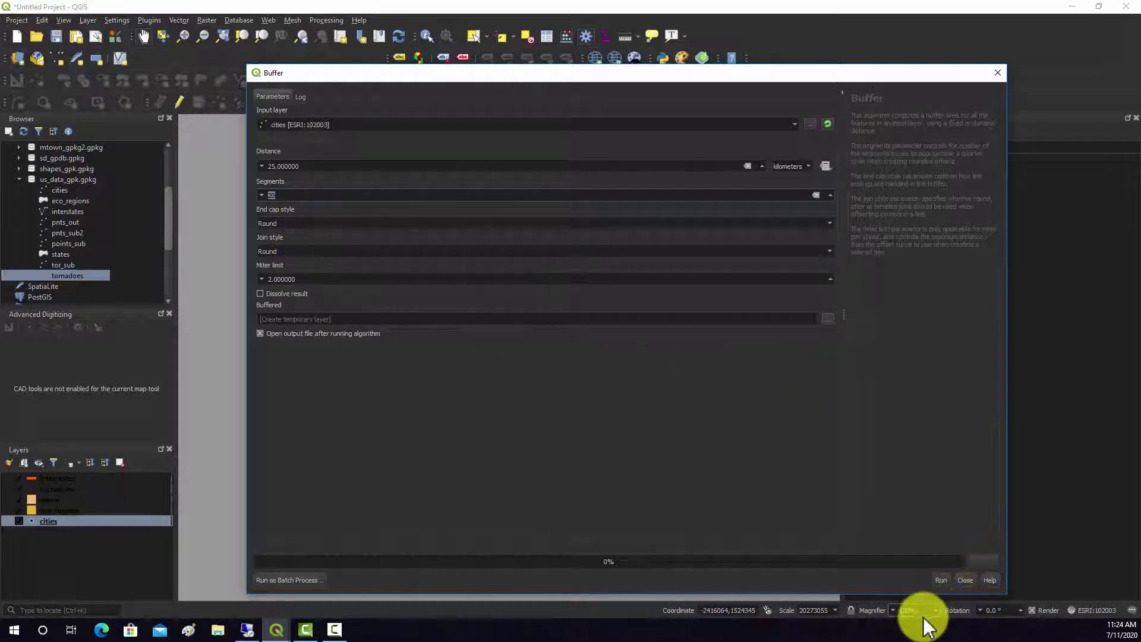
pyautogui.click(940, 579)
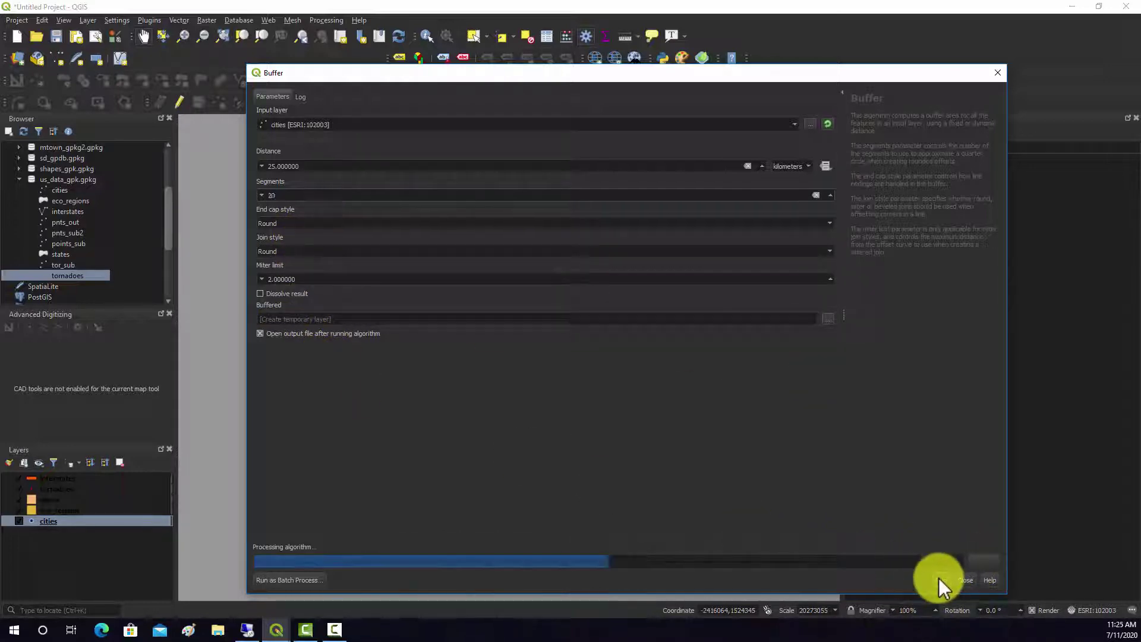
pyautogui.click(964, 579)
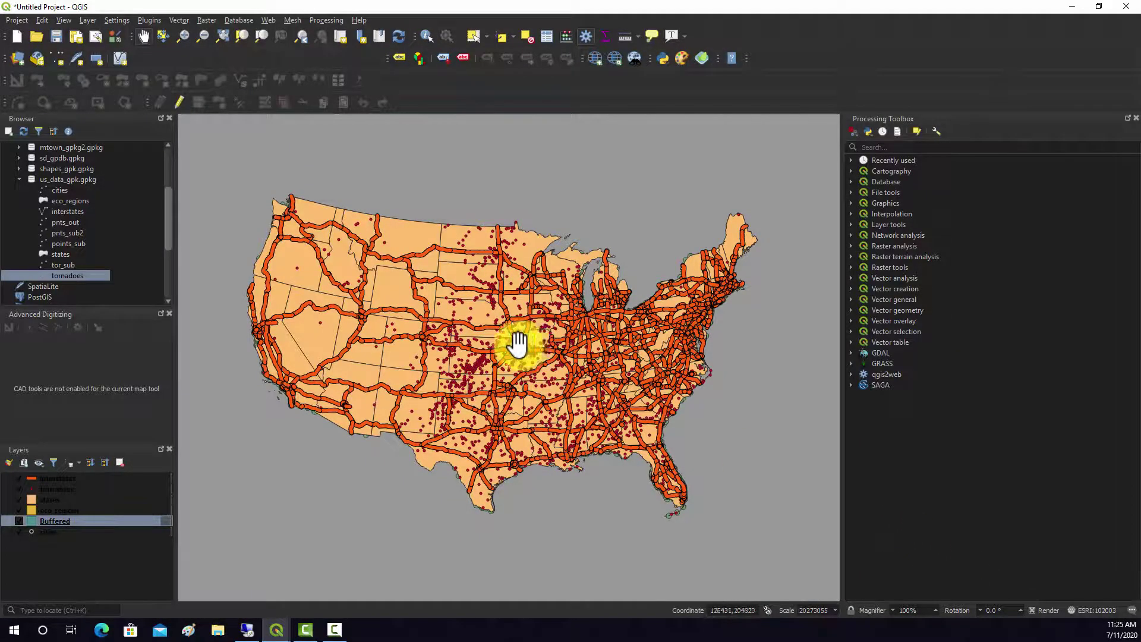
# Move the Buffered layer to the top of the layer order and place the cities layer above it.
pyautogui.scroll(2, 523, 343)
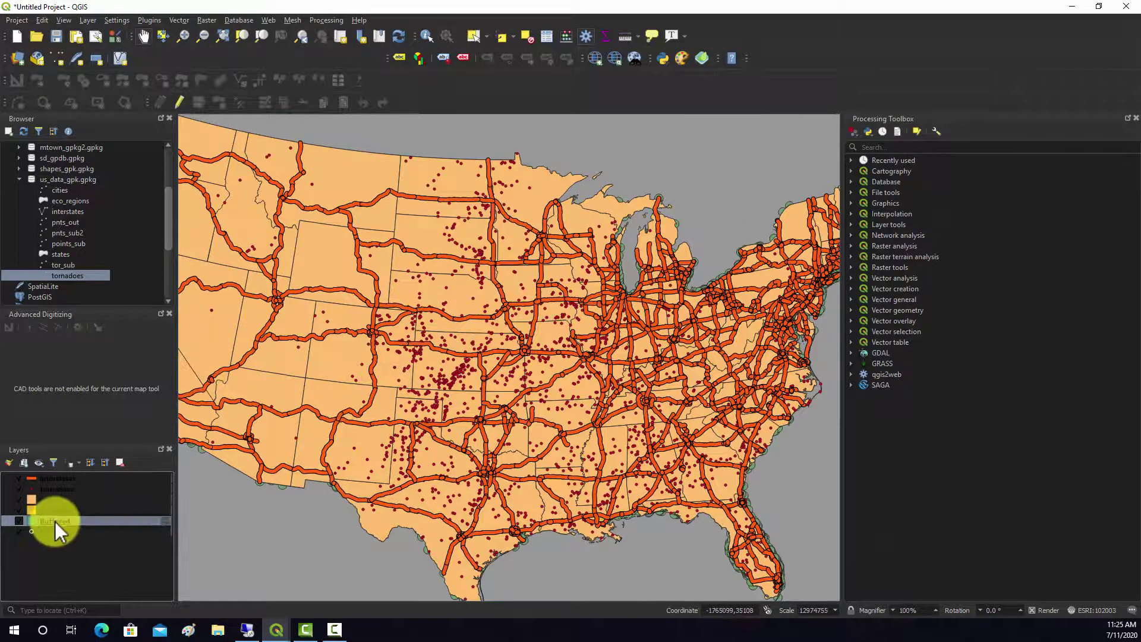
pyautogui.moveTo(55, 522); pyautogui.dragTo(59, 475)
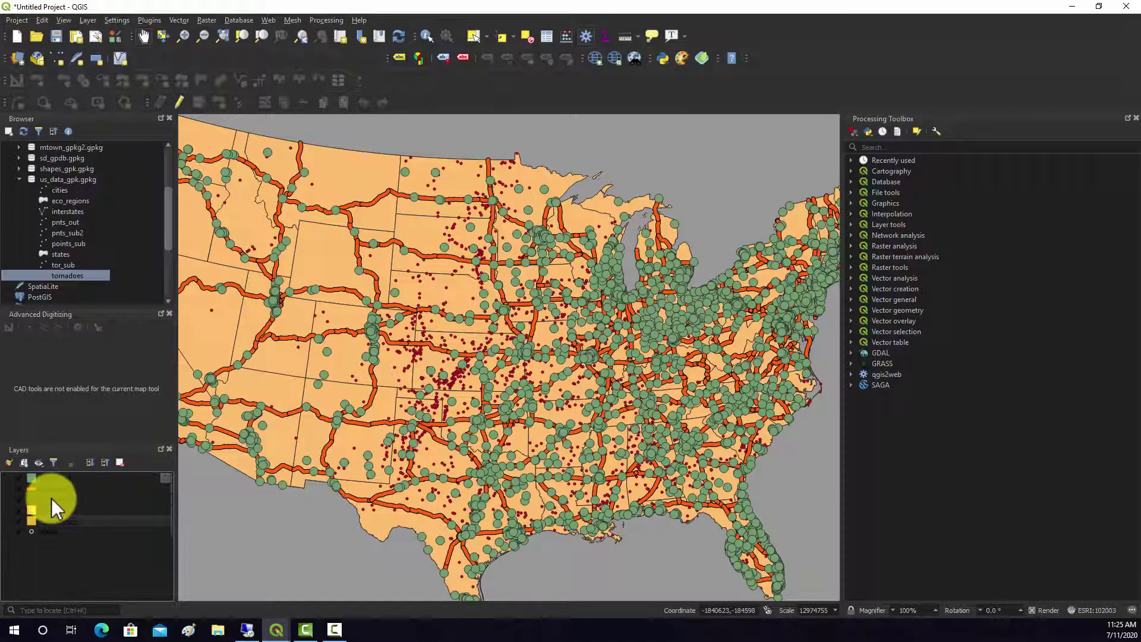
pyautogui.click(48, 531)
pyautogui.moveTo(49, 533); pyautogui.dragTo(41, 474)
# Remove the temporary Buffered layer from the project.
pyautogui.scroll(3, 395, 357)
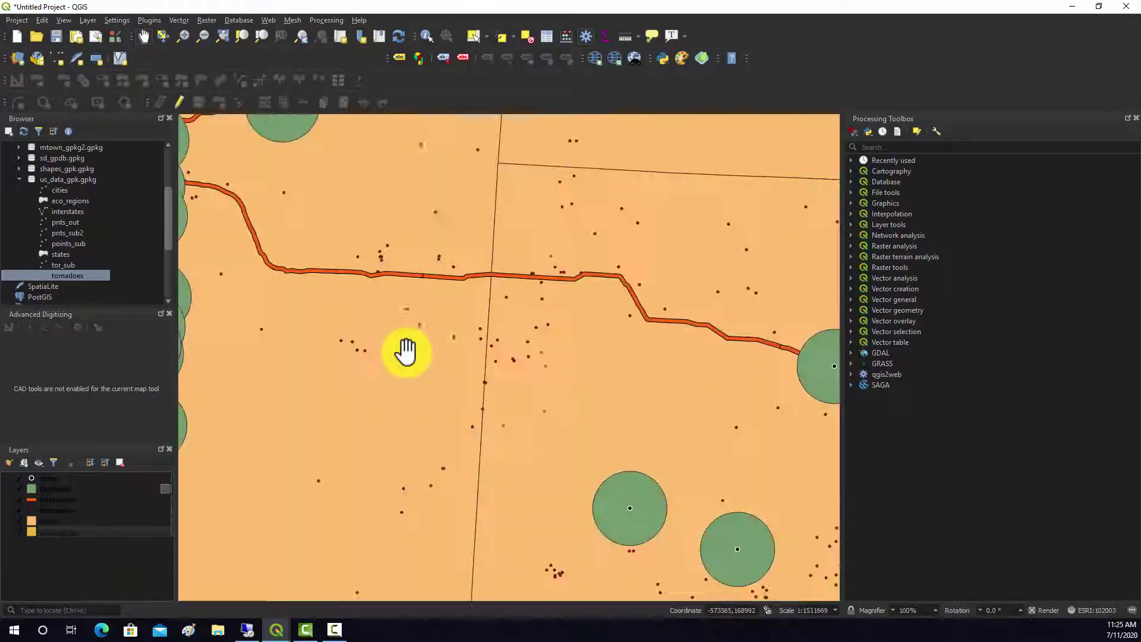
pyautogui.moveTo(775, 377); pyautogui.dragTo(481, 332)
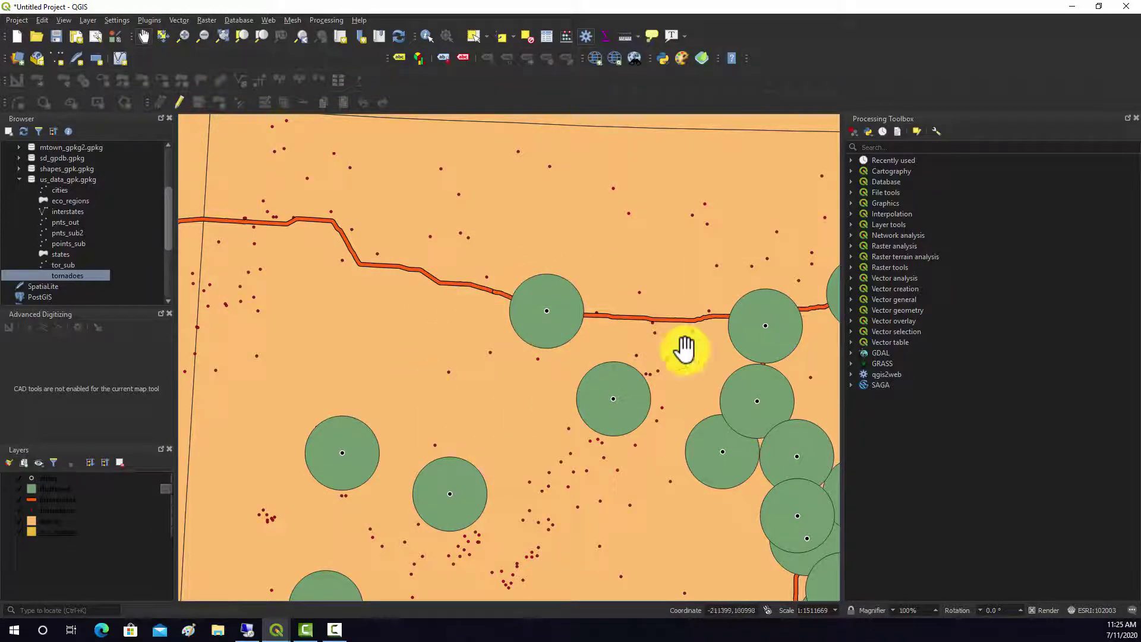
pyautogui.moveTo(683, 387); pyautogui.dragTo(378, 309)
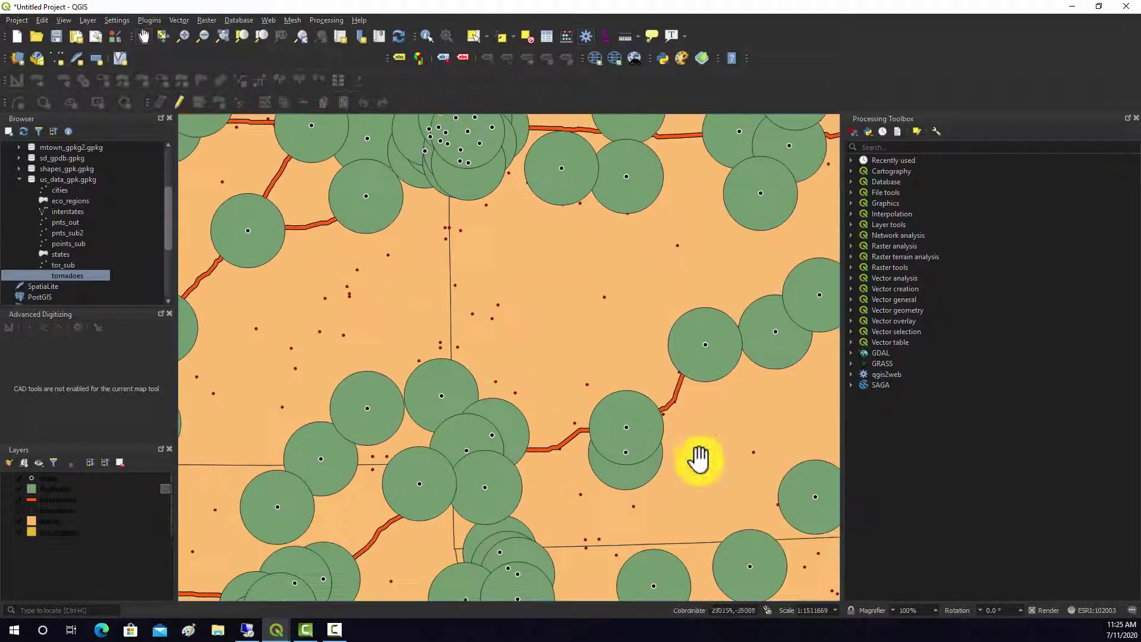
pyautogui.moveTo(698, 458); pyautogui.dragTo(472, 239)
pyautogui.moveTo(751, 458); pyautogui.dragTo(541, 308)
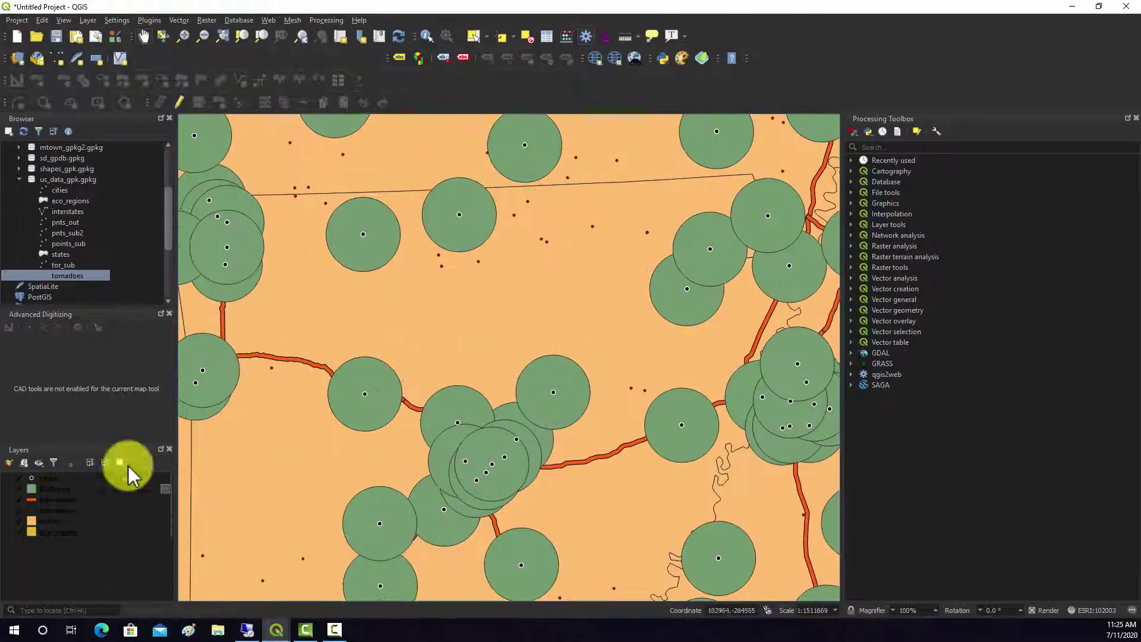
pyautogui.rightClick(48, 490)
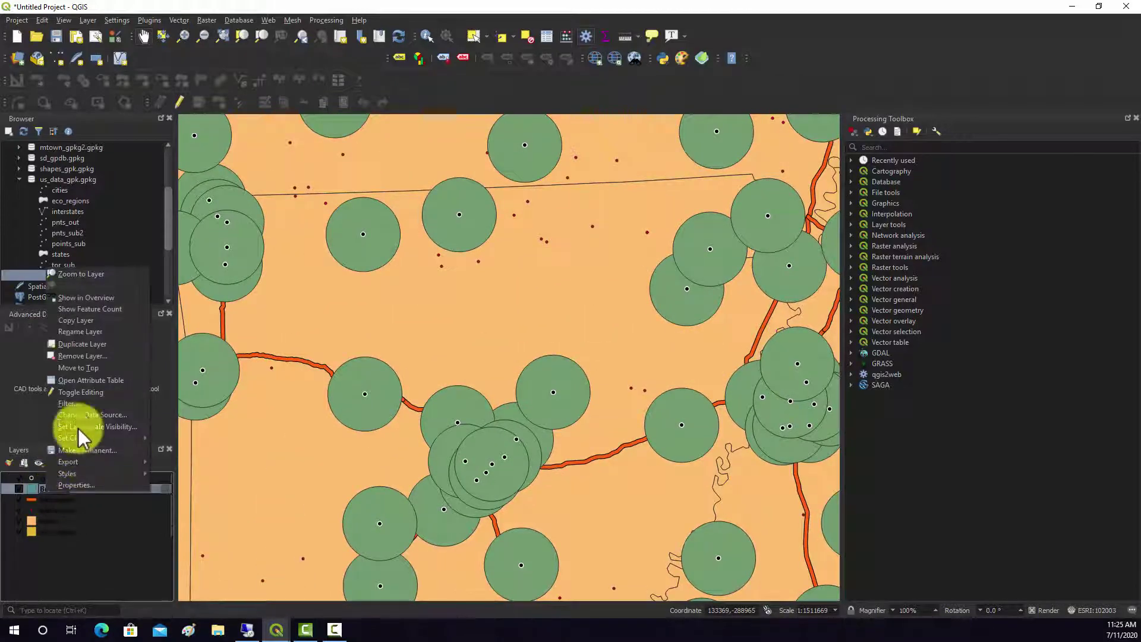
pyautogui.click(83, 355)
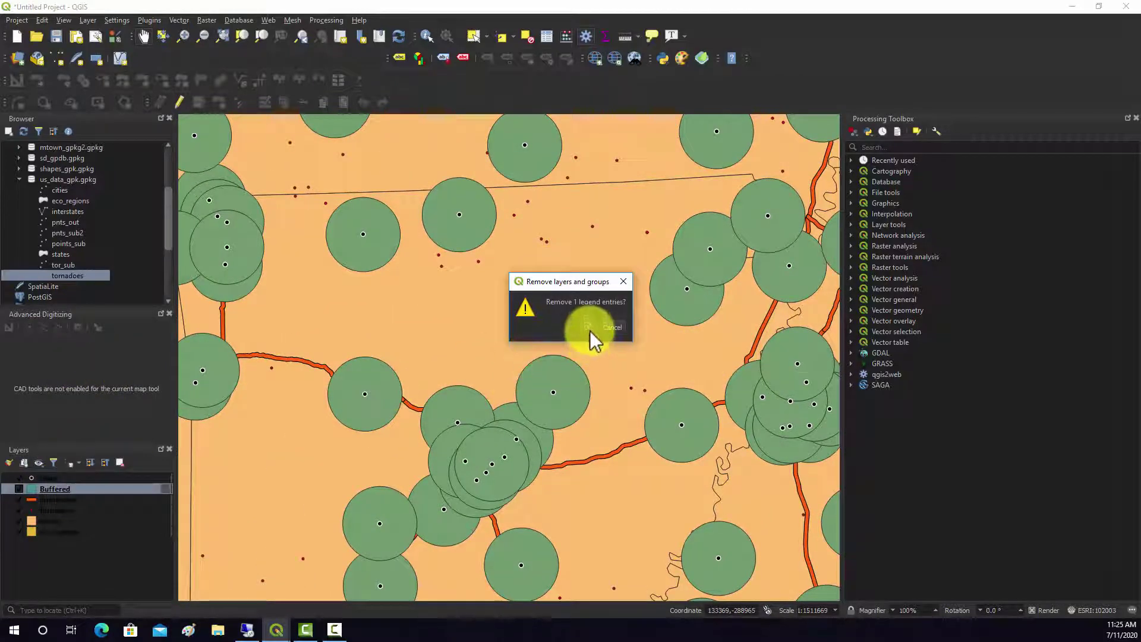
pyautogui.click(588, 327)
# Dissolve the states layer into a temporary layer with no dissolve field, and close the tool.
pyautogui.scroll(-3, 448, 311)
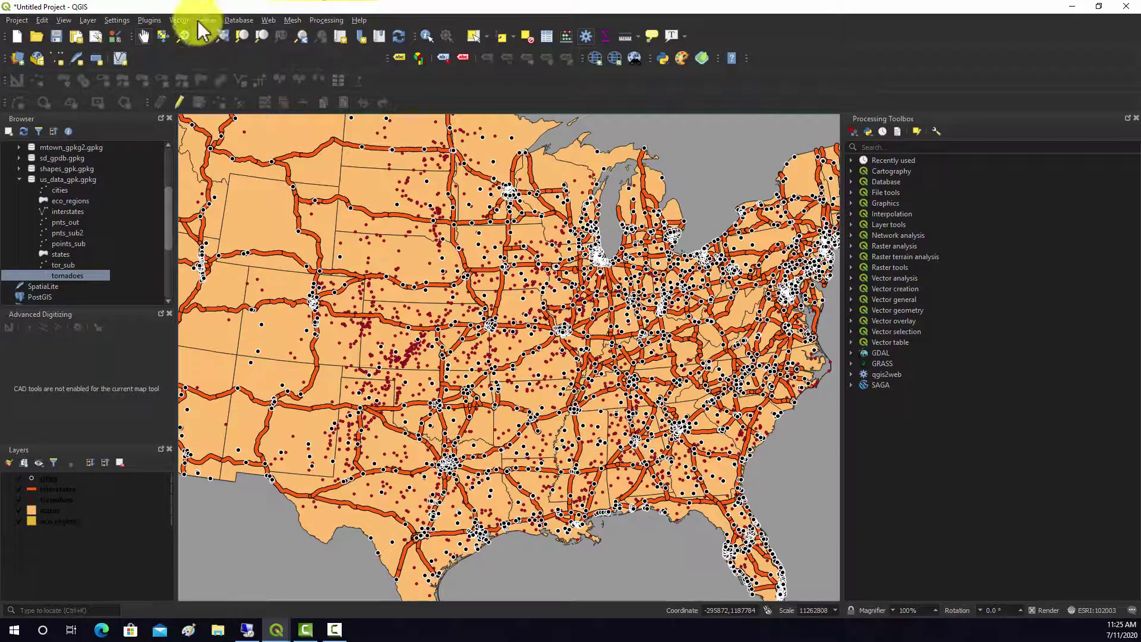
pyautogui.click(174, 18)
pyautogui.moveTo(177, 31)
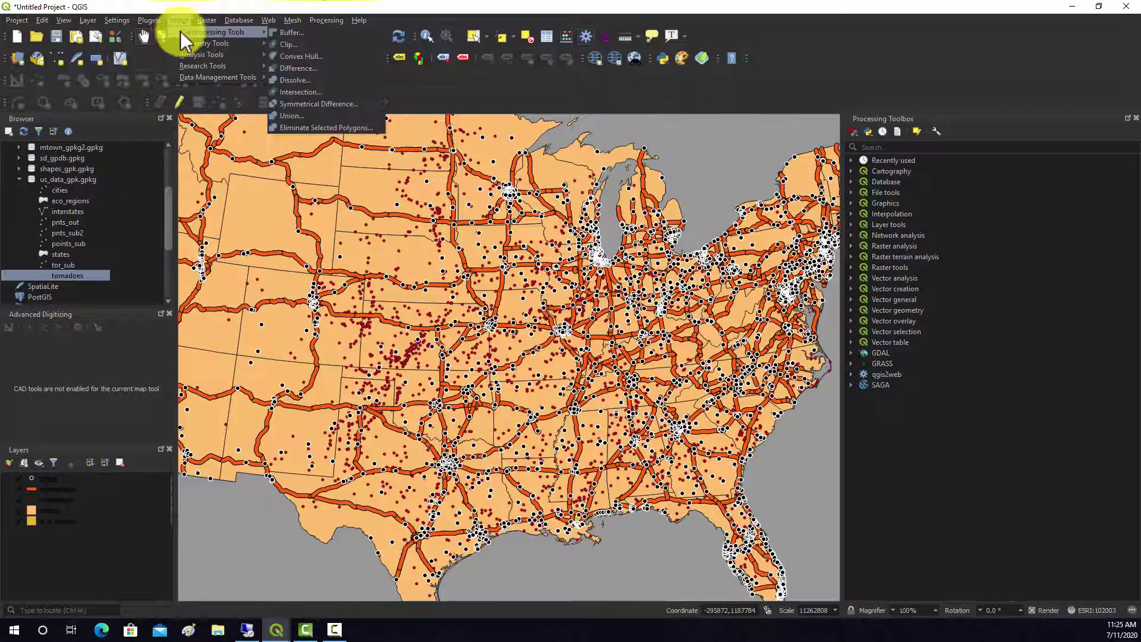
pyautogui.click(314, 79)
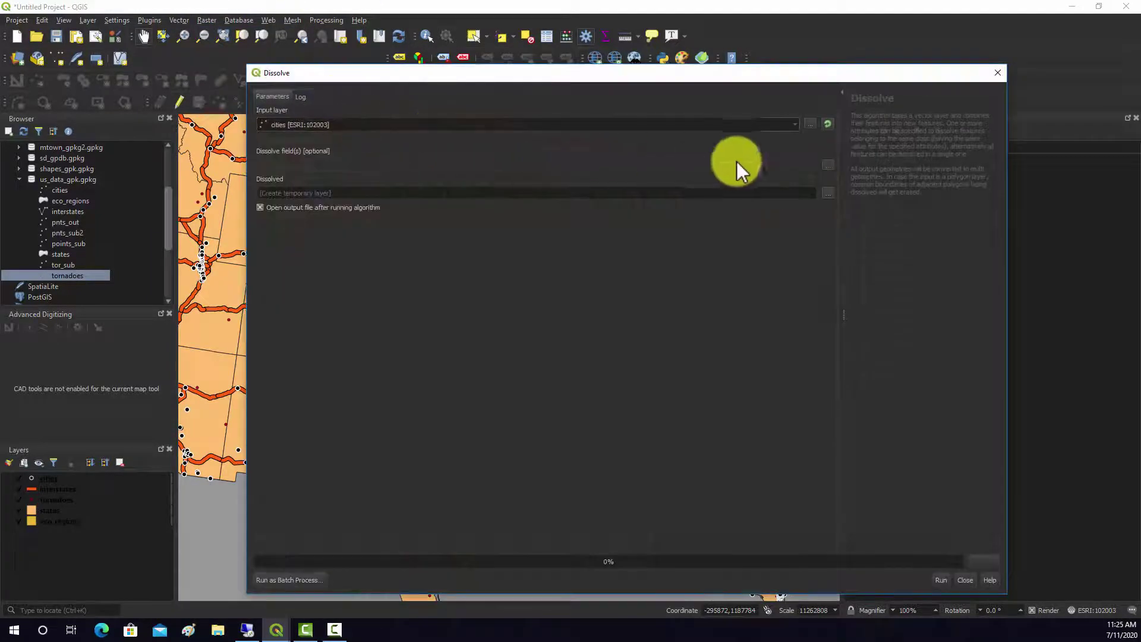
pyautogui.click(791, 127)
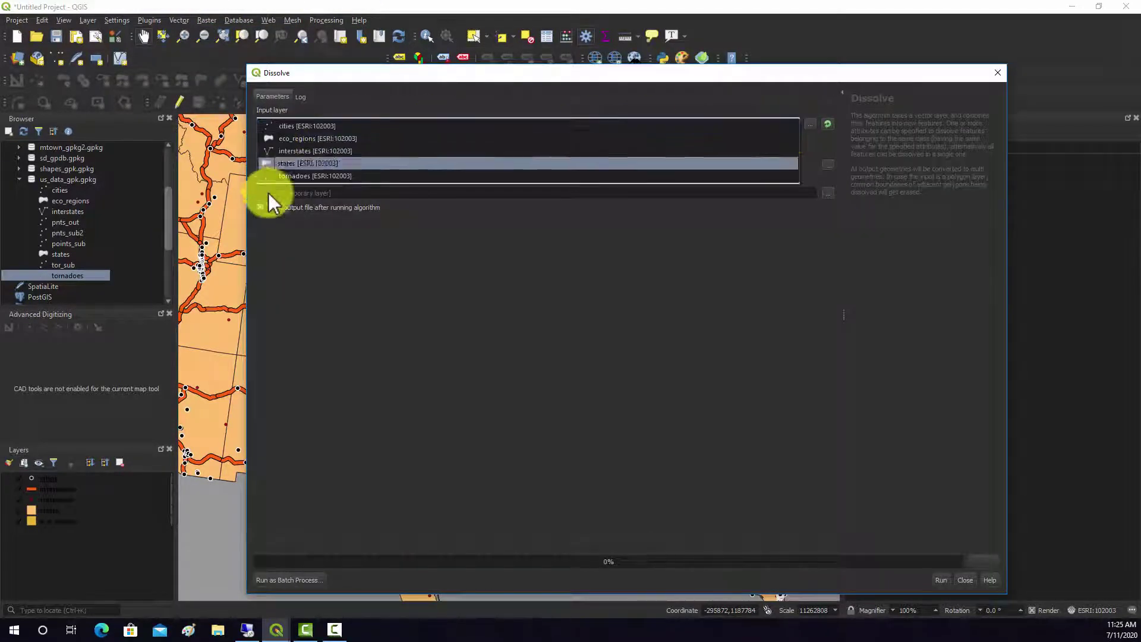
pyautogui.click(305, 163)
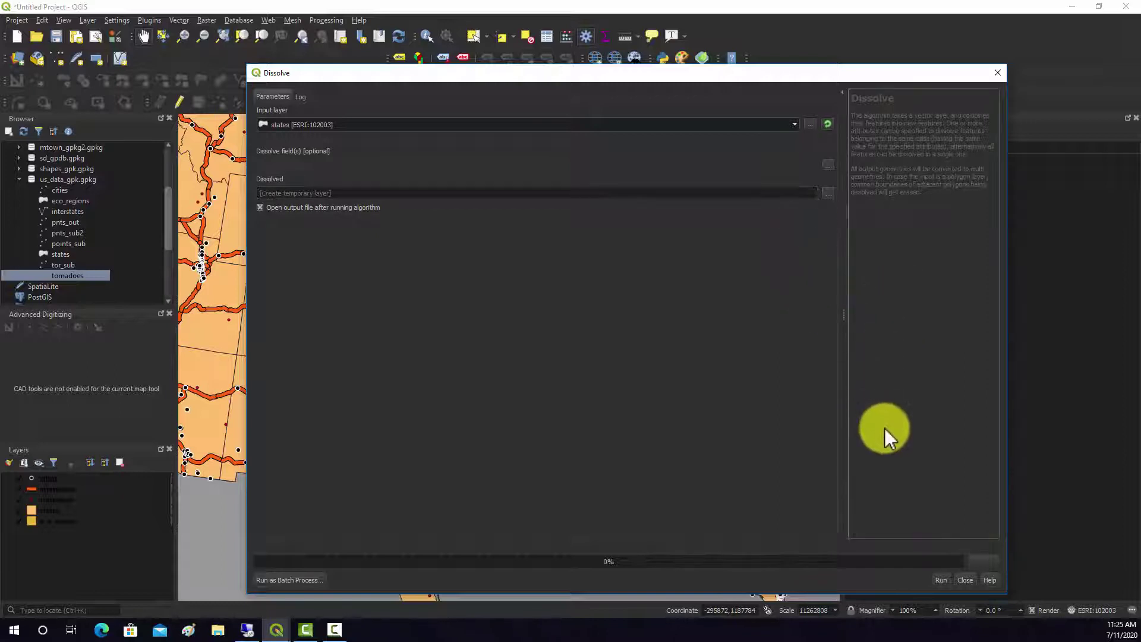
pyautogui.click(938, 579)
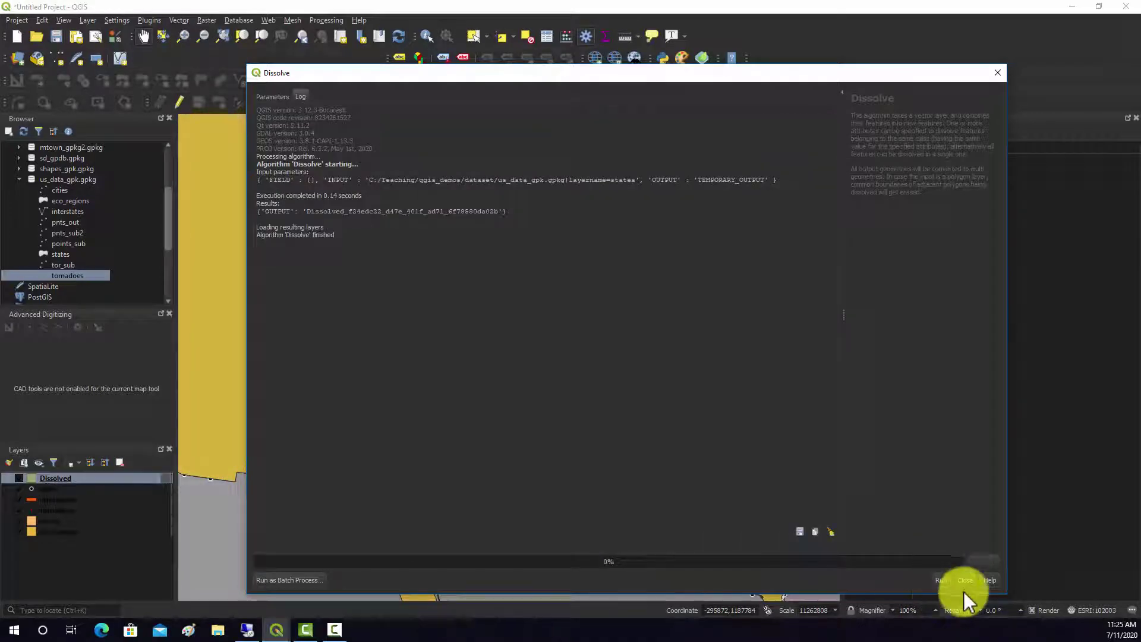
pyautogui.click(964, 579)
# Remove the temporary Dissolved layer from the project.
pyautogui.scroll(-2, 606, 420)
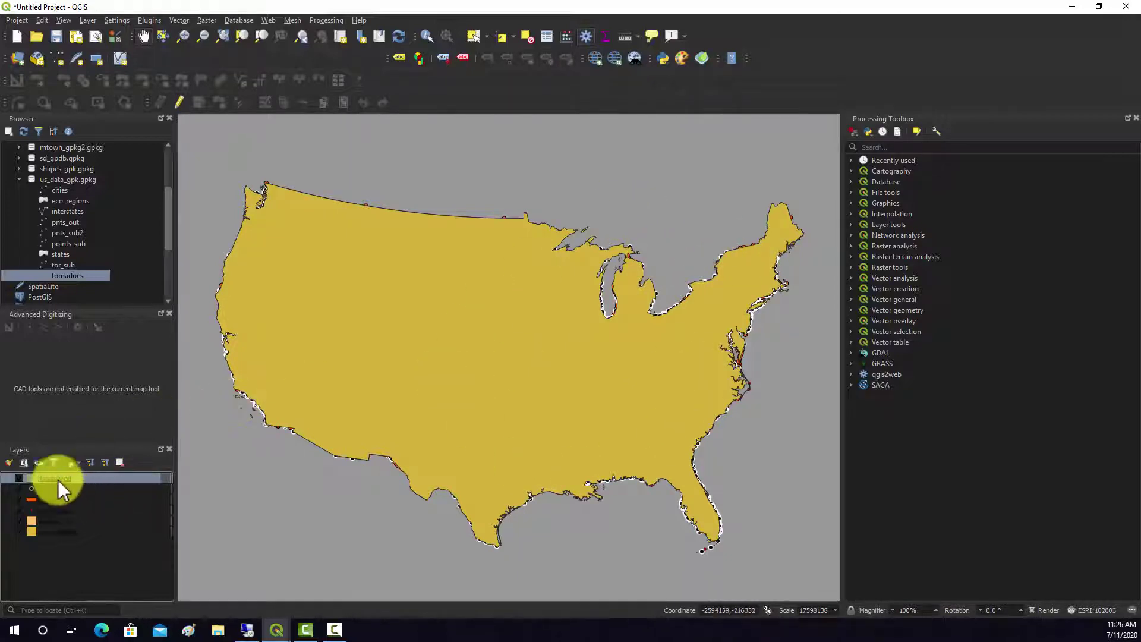
pyautogui.rightClick(57, 477)
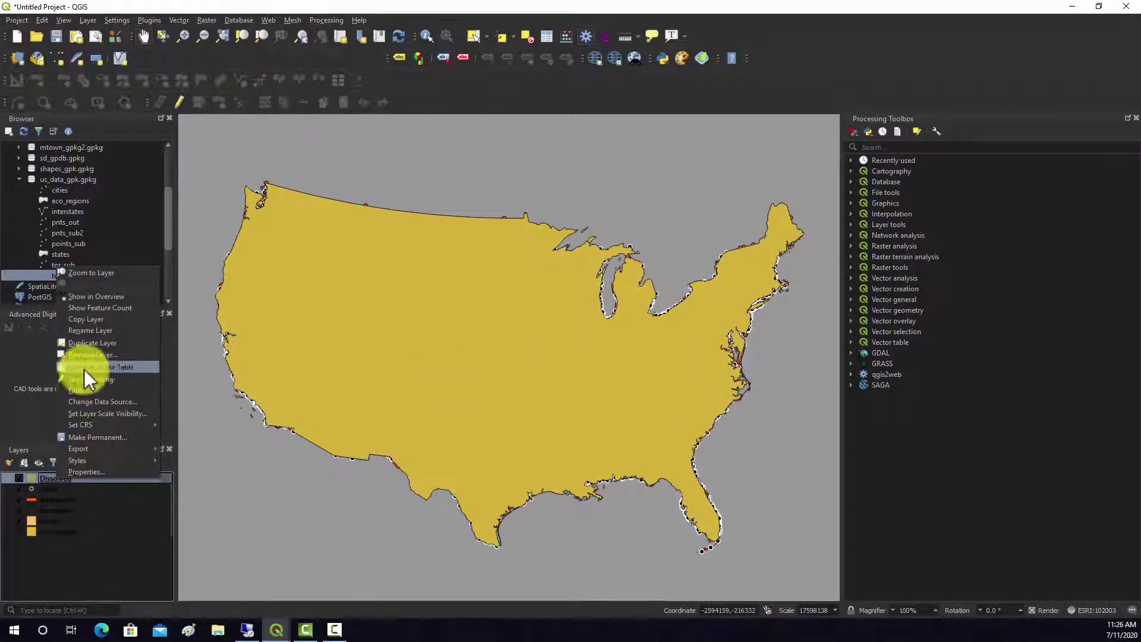
pyautogui.click(86, 356)
pyautogui.click(587, 327)
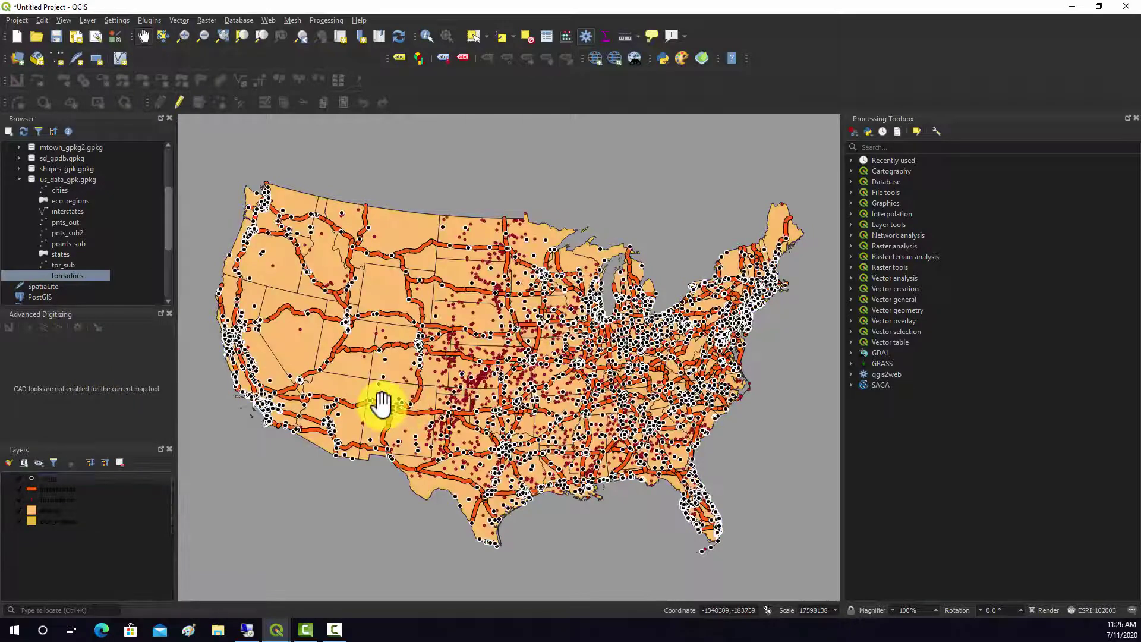
# Examine the attribute table of the states layer for fields usable for dissolving, and close it.
pyautogui.rightClick(52, 507)
pyautogui.click(87, 499)
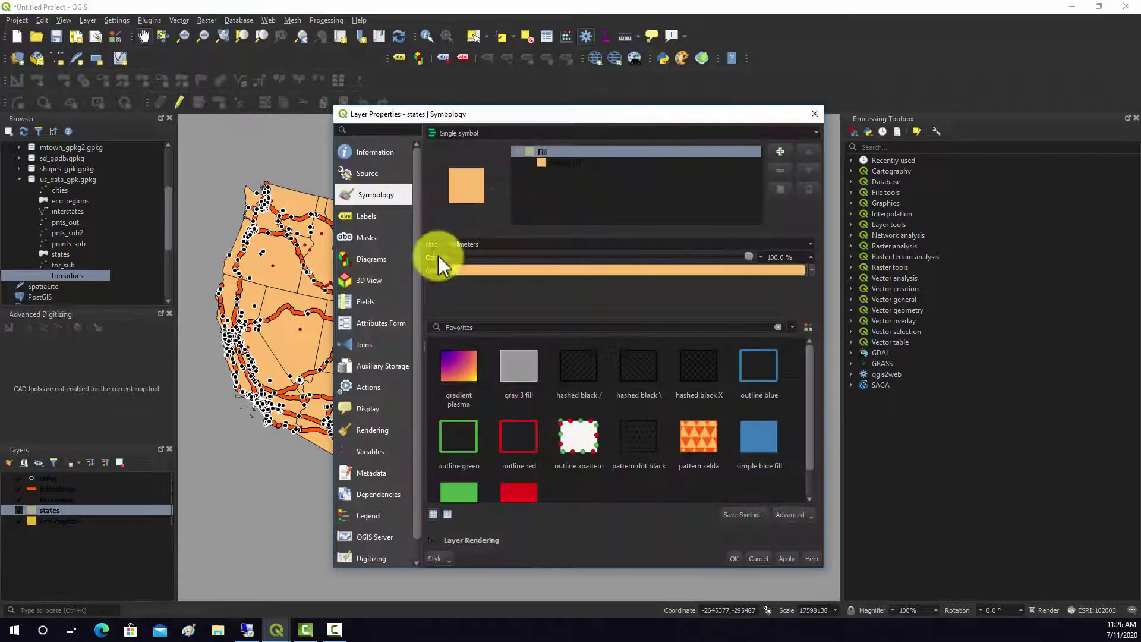
pyautogui.click(814, 113)
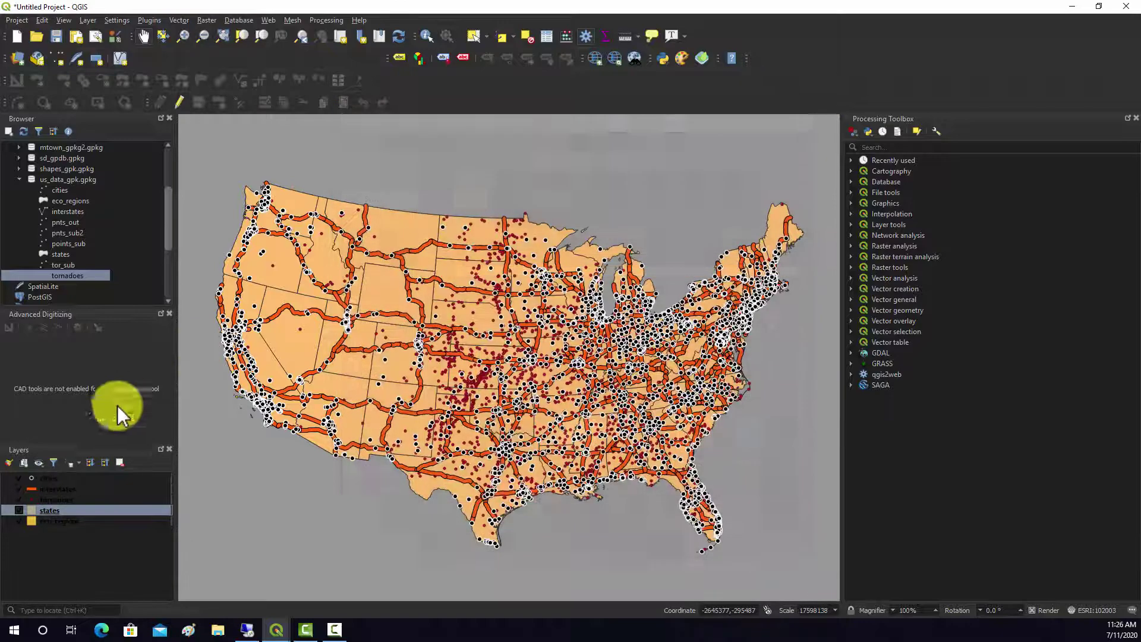
pyautogui.rightClick(50, 513)
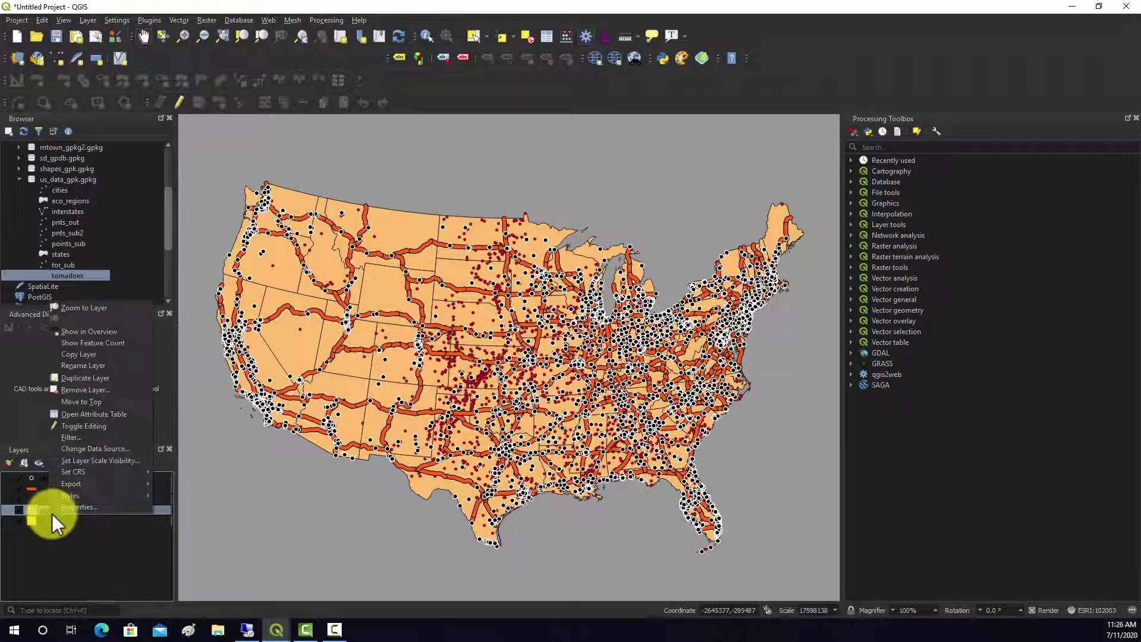
pyautogui.click(101, 416)
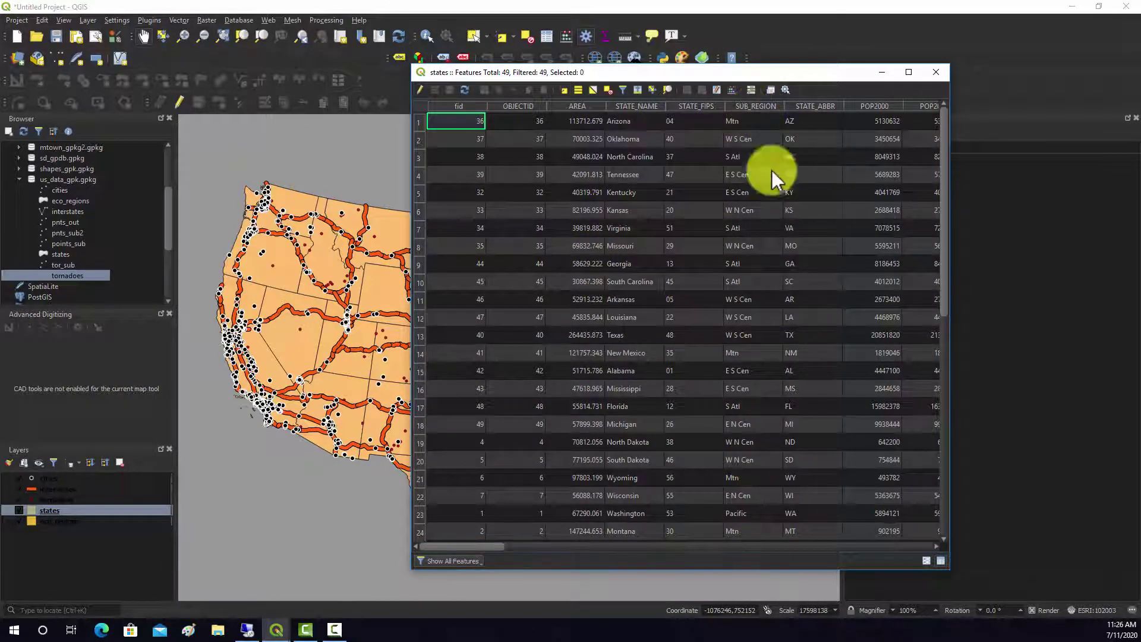
pyautogui.click(936, 72)
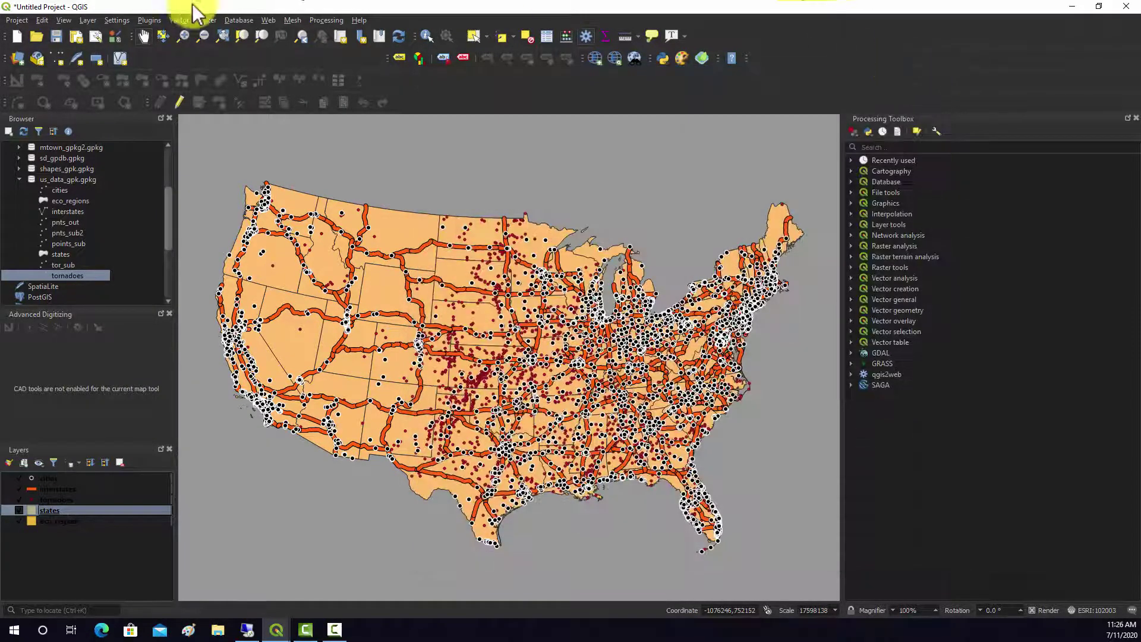
# Dissolve the states layer by the SUB_REGION field into a temporary layer, and close the tool.
pyautogui.click(180, 21)
pyautogui.moveTo(190, 32)
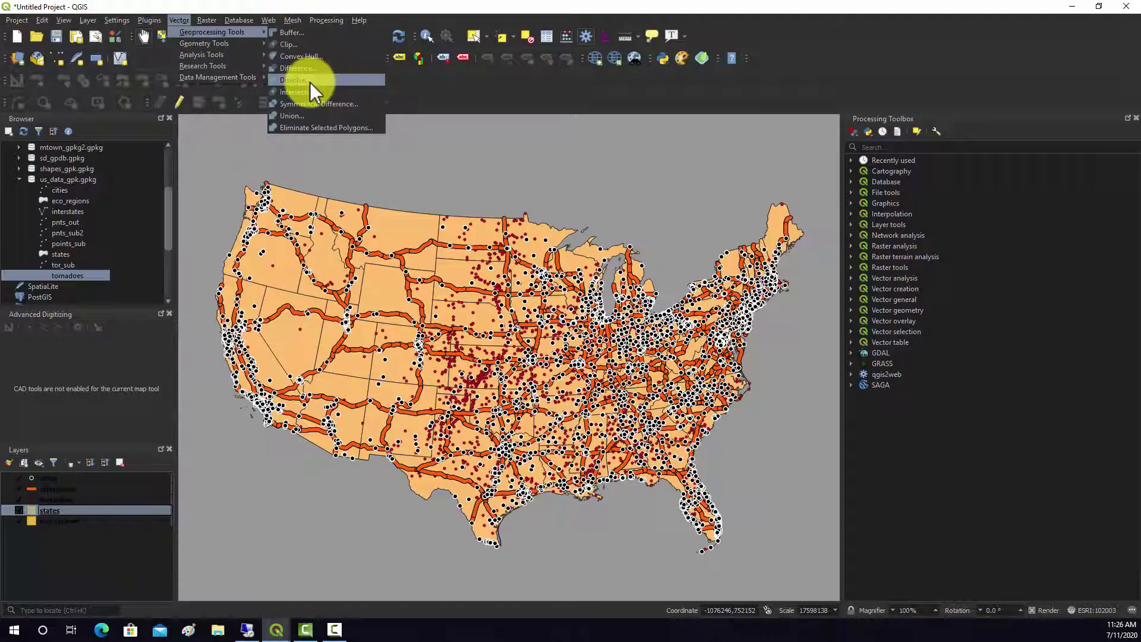
pyautogui.click(308, 82)
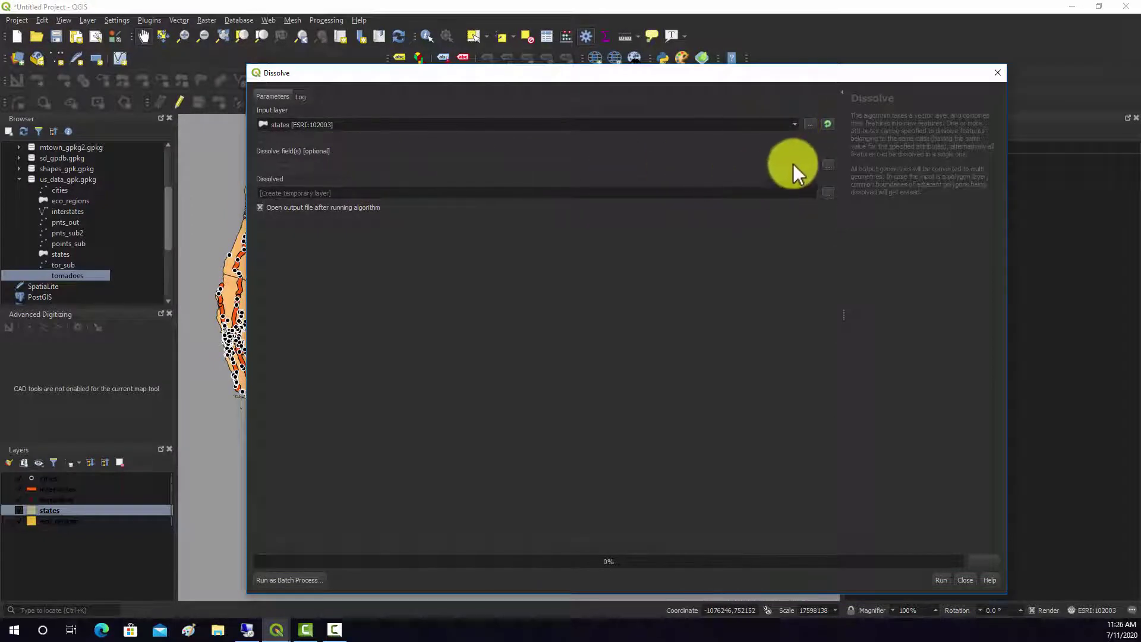
pyautogui.click(824, 163)
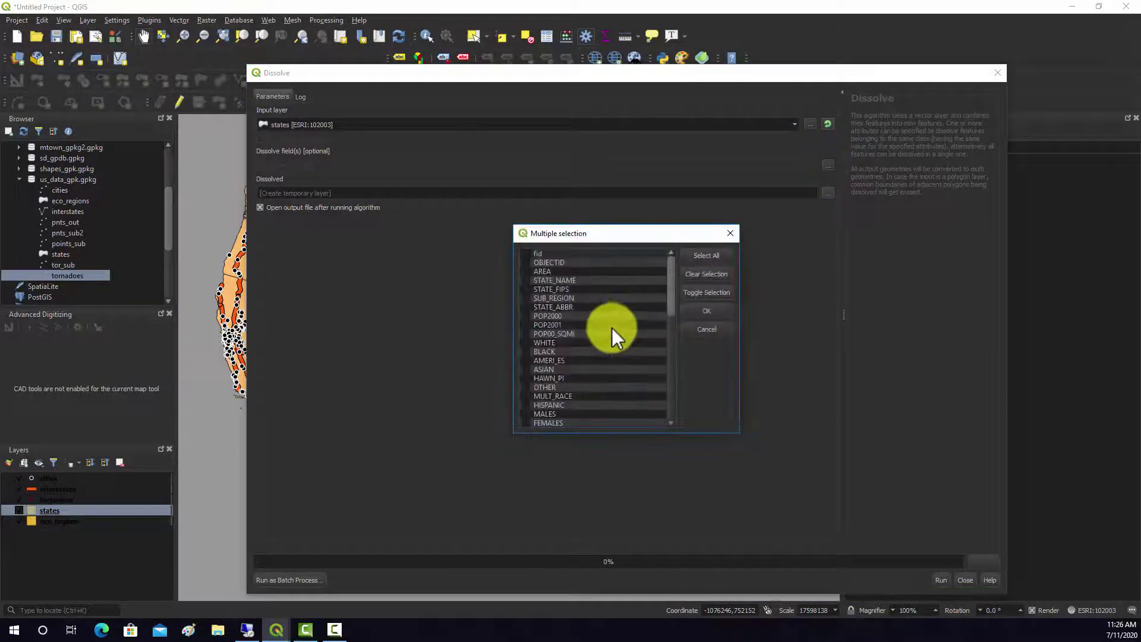
pyautogui.click(526, 297)
pyautogui.click(723, 310)
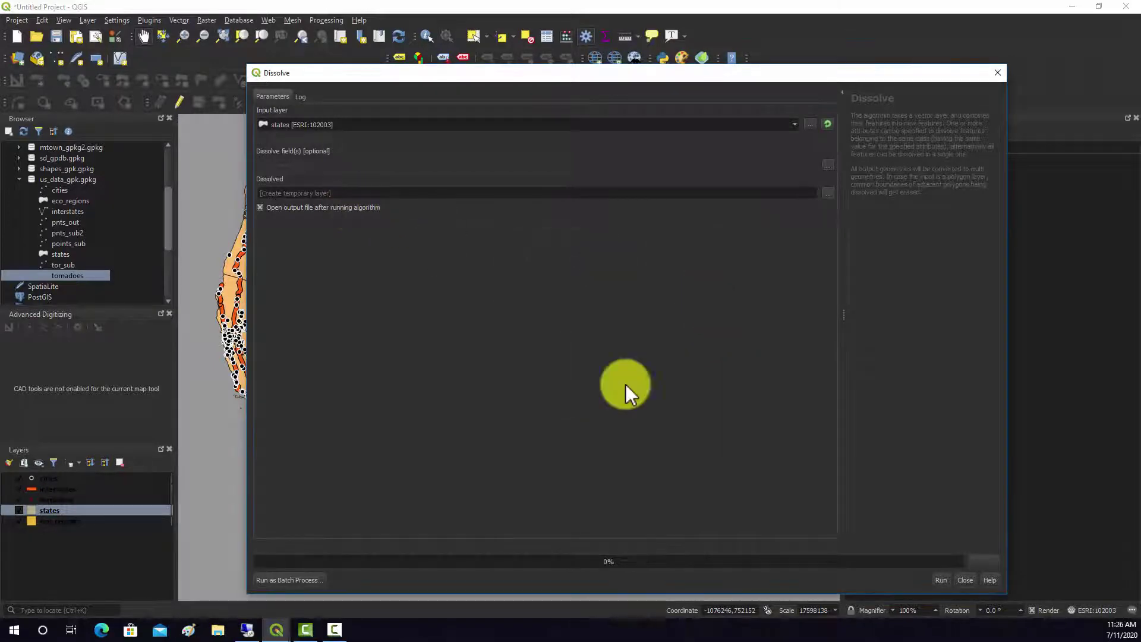
pyautogui.click(942, 580)
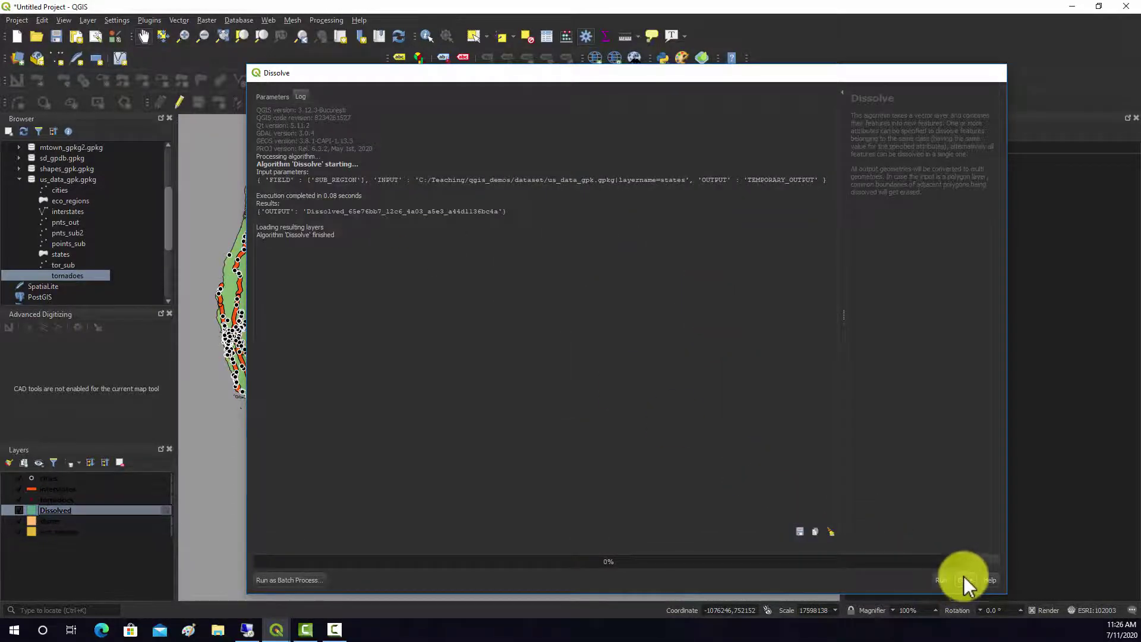
pyautogui.click(964, 578)
# Hide the cities, interstates and tornadoes layers so that only the polygon layers are displayed.
pyautogui.click(19, 478)
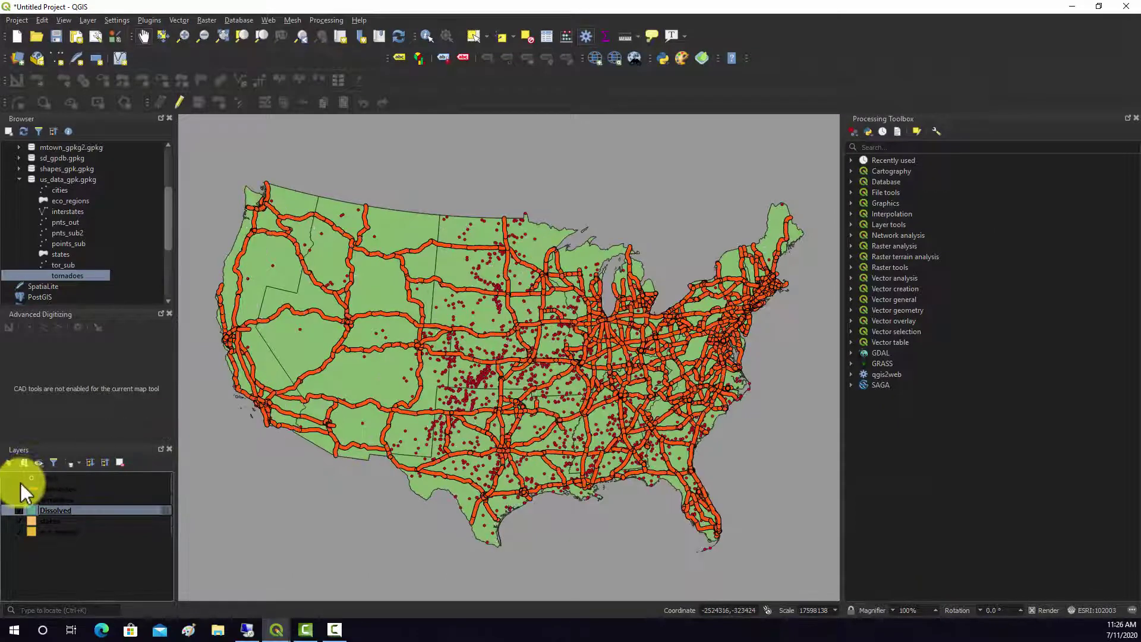
pyautogui.click(19, 488)
pyautogui.click(19, 499)
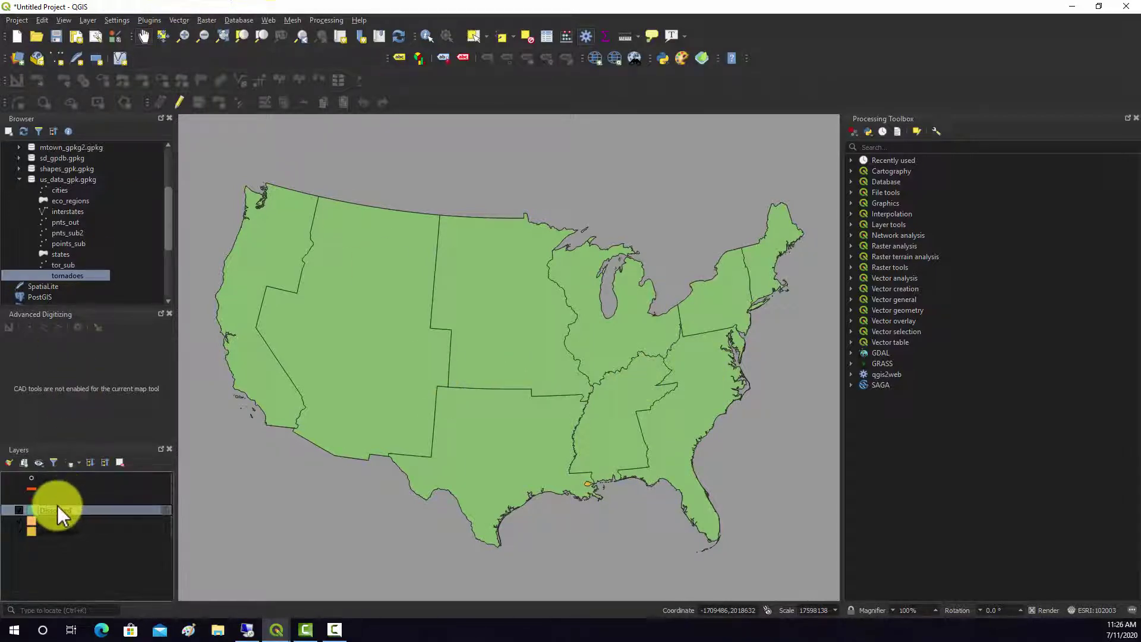
# Remove the temporary layer of states dissolved by sub-region from the project.
pyautogui.rightClick(58, 510)
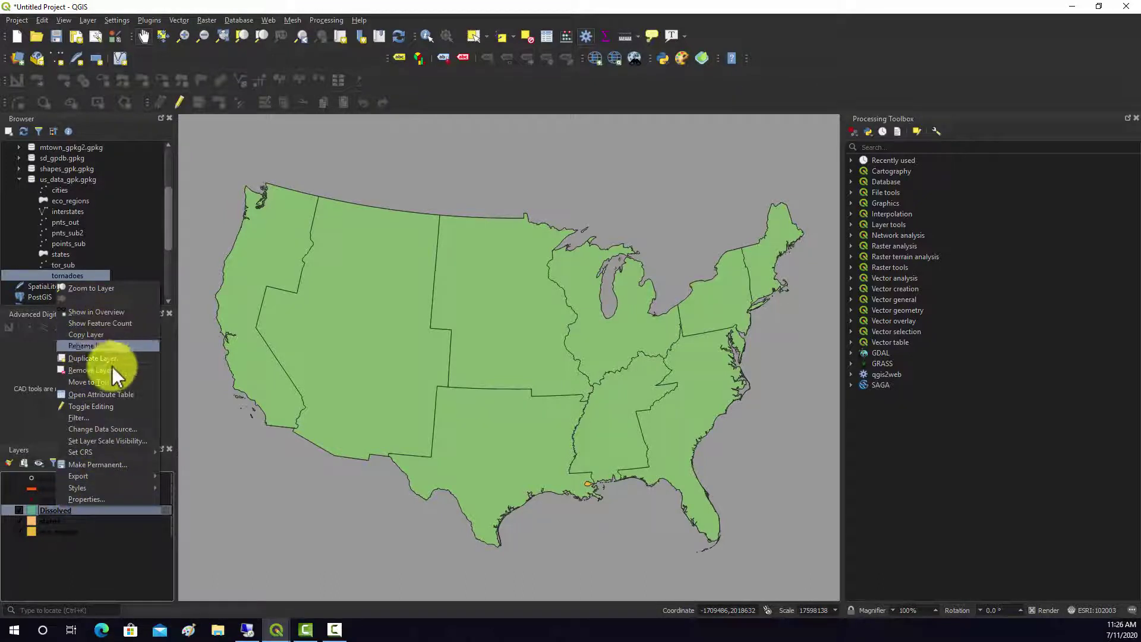
pyautogui.click(113, 370)
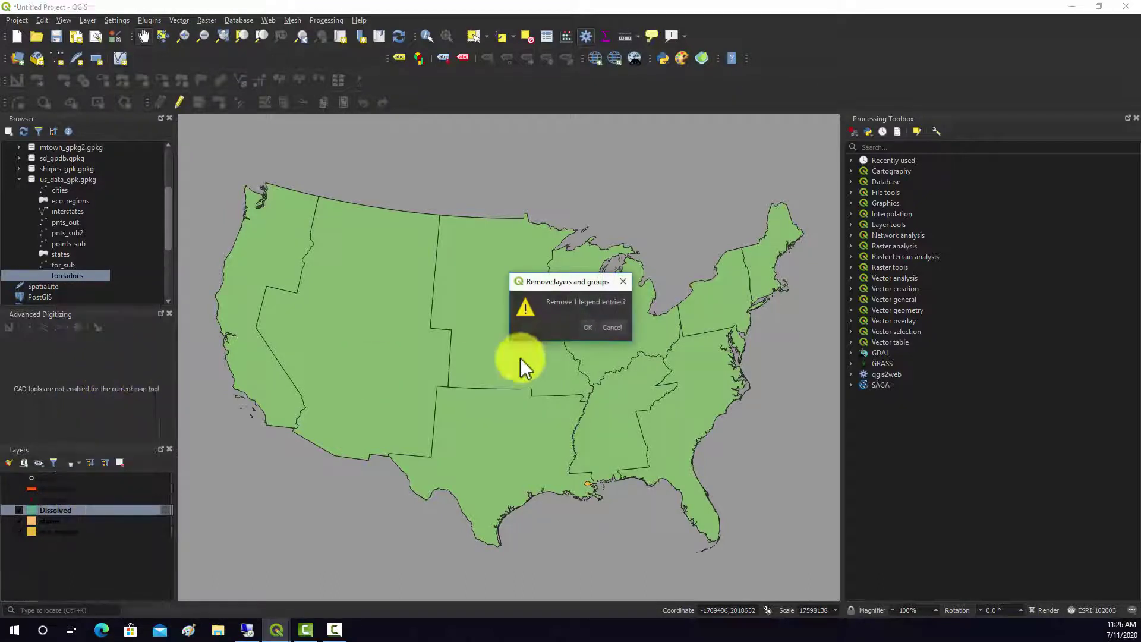
pyautogui.click(588, 330)
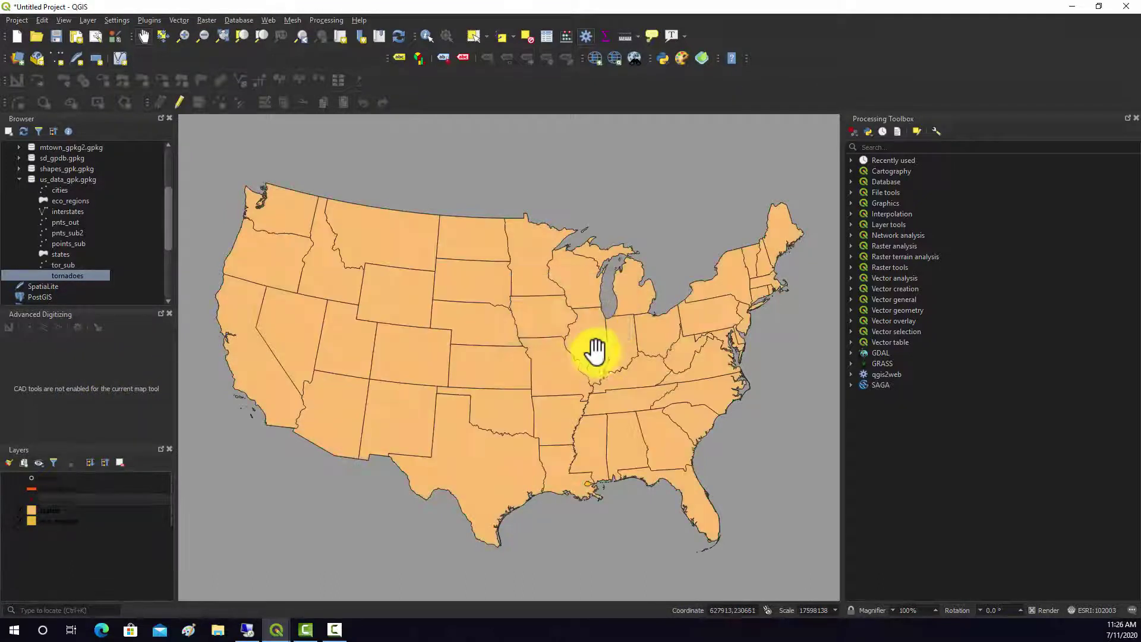
# Look through the available vector geometry tools, from Centroids down to Voronoi Polygons.
pyautogui.click(181, 21)
pyautogui.moveTo(195, 44)
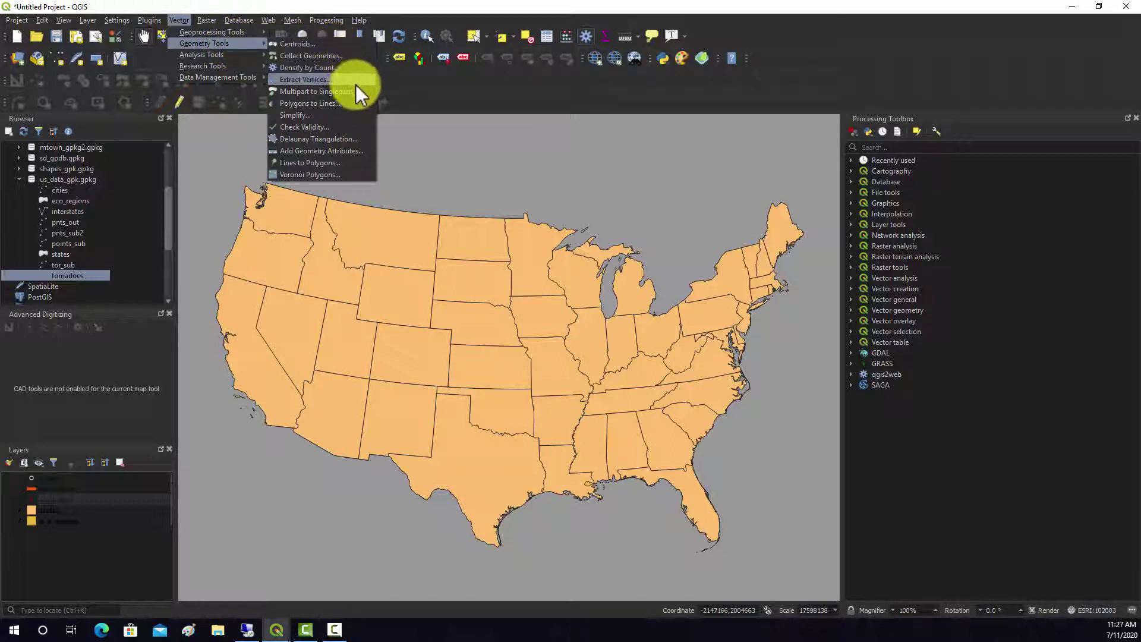
pyautogui.click(327, 105)
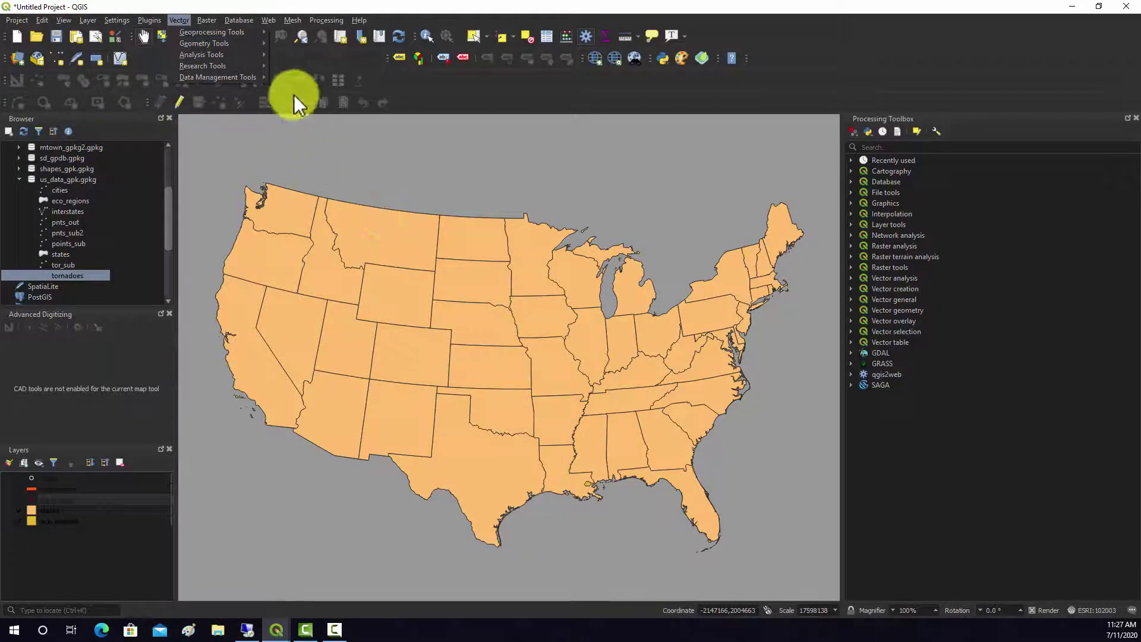
pyautogui.moveTo(224, 47)
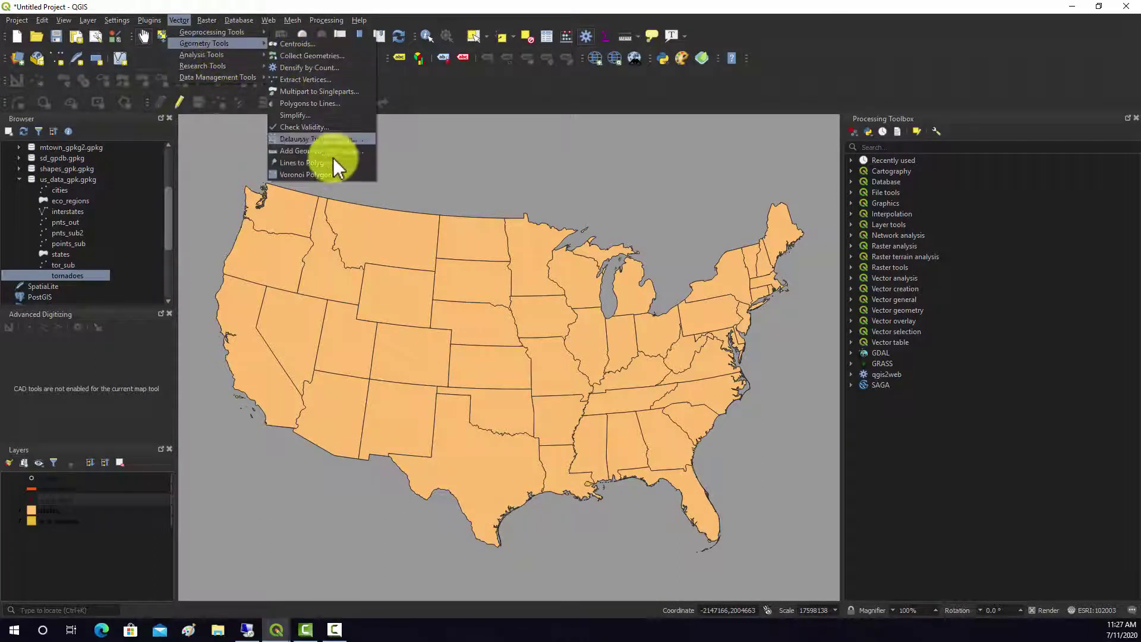
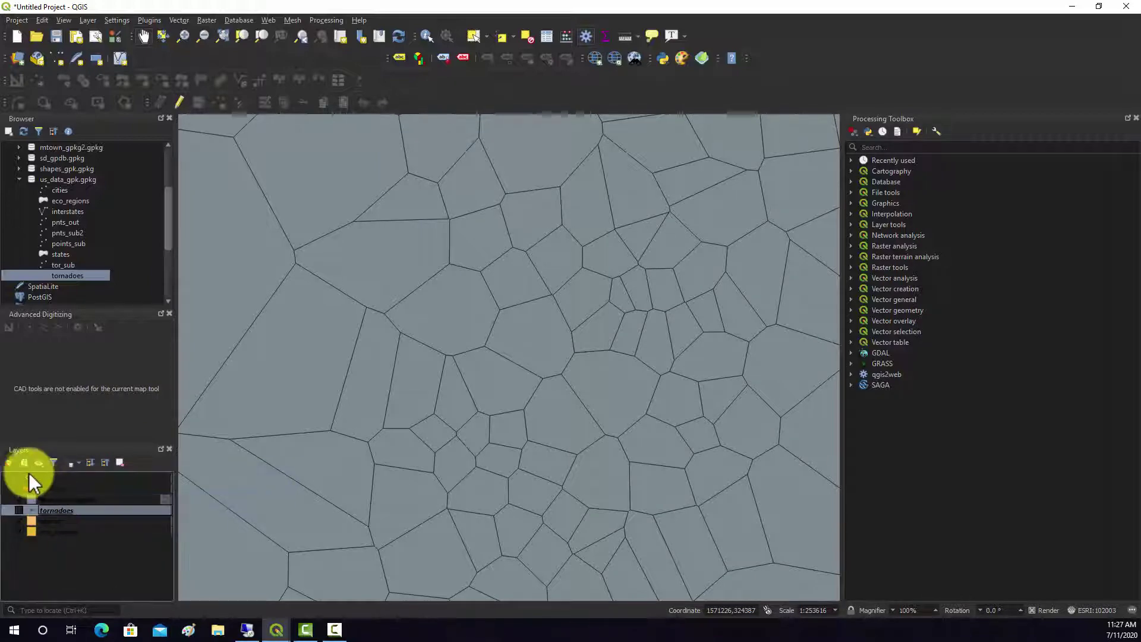
# Examine how the Voronoi polygons surround the city points, both in dense clusters and across the whole country.
pyautogui.scroll(-5, 575, 325)
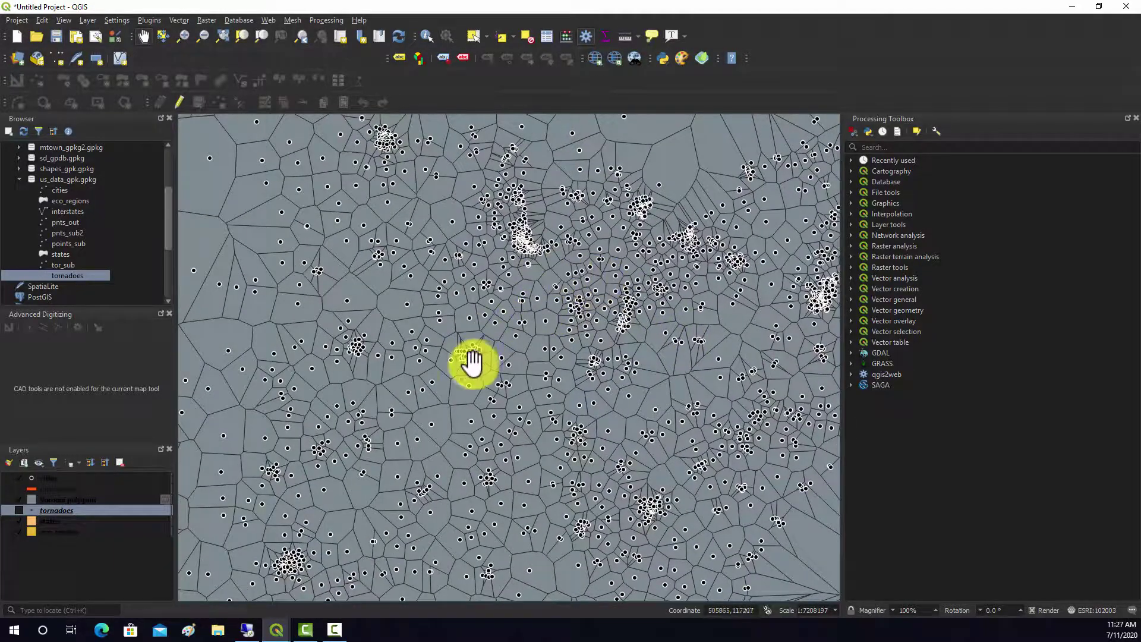
pyautogui.scroll(3, 466, 351)
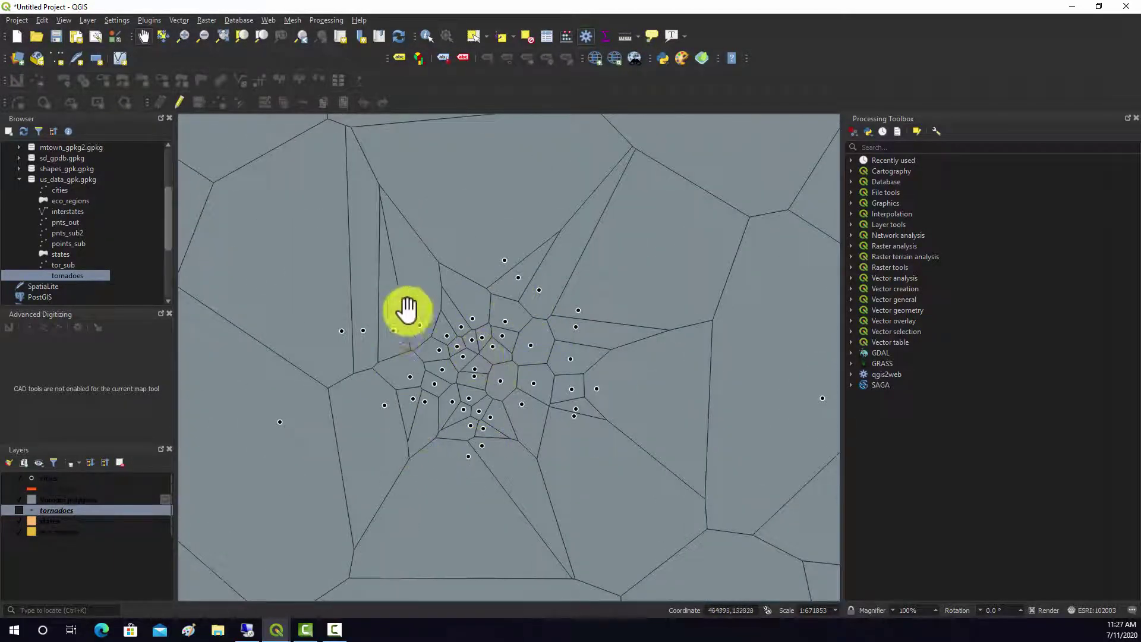
pyautogui.scroll(-4, 583, 425)
pyautogui.scroll(-3, 552, 356)
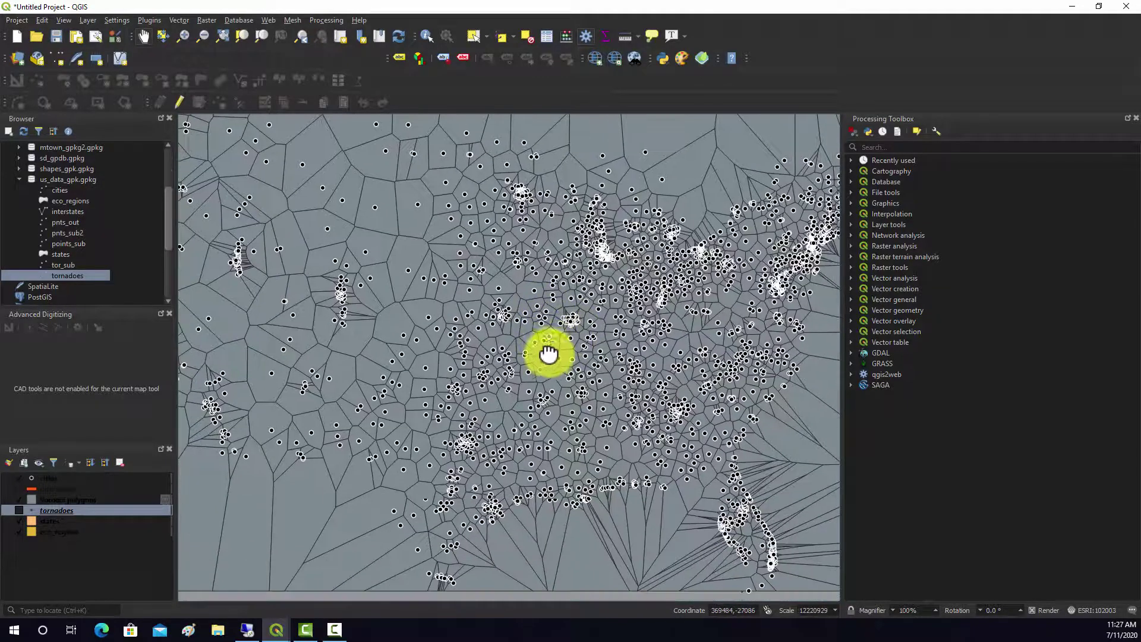
pyautogui.scroll(2, 551, 357)
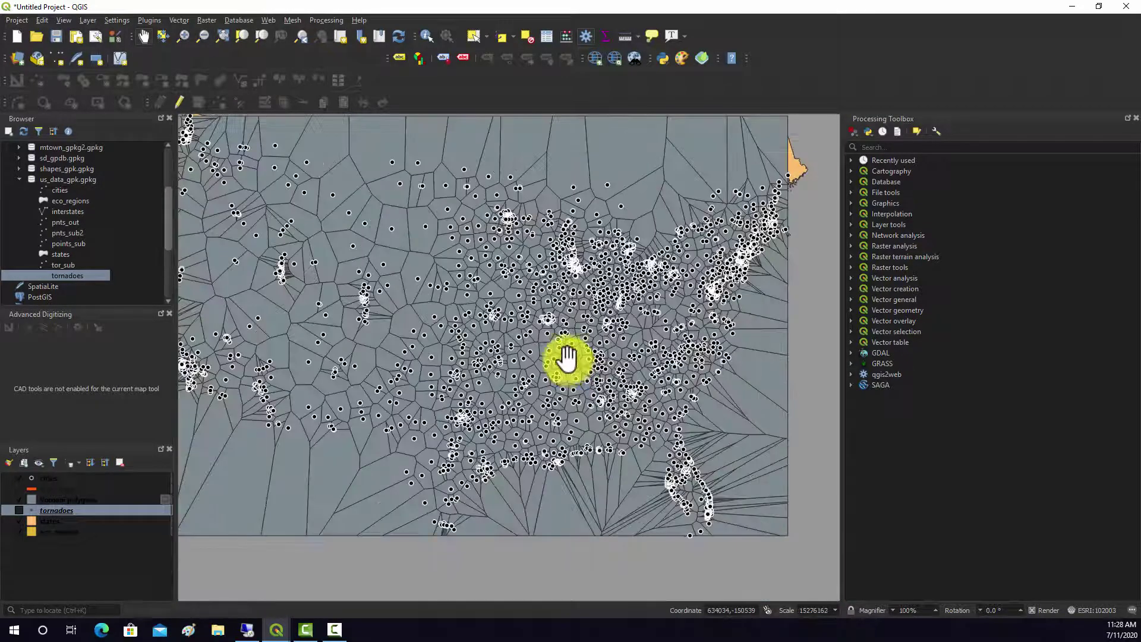
pyautogui.scroll(-3, 492, 305)
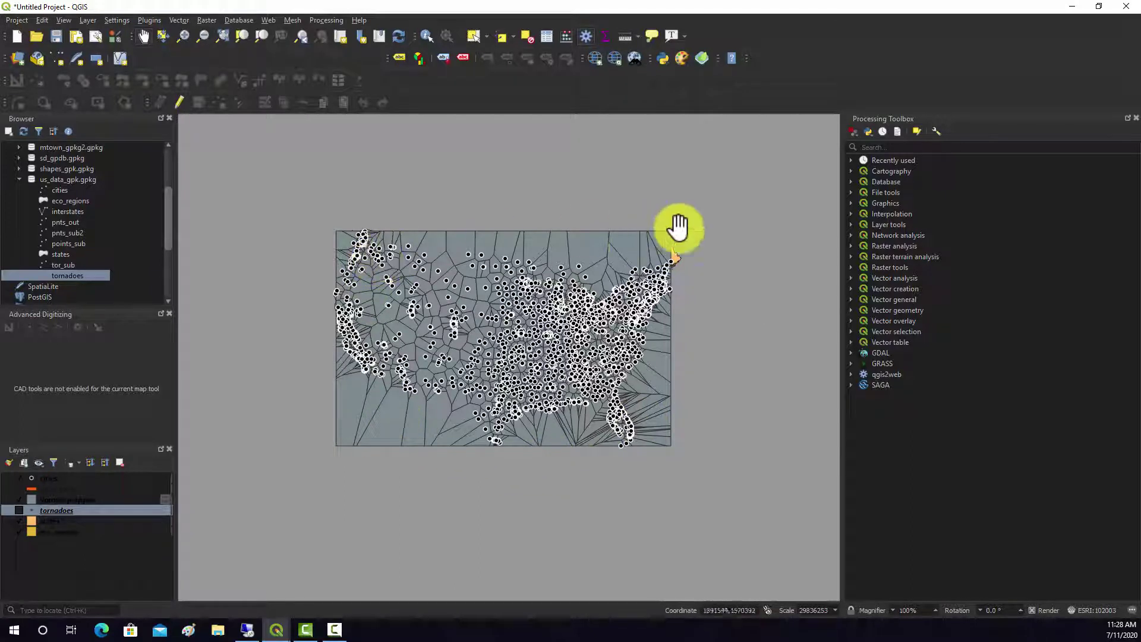
# Clip the Voronoi polygons layer with the states layer as overlay into a temporary layer, and close the tool.
pyautogui.click(180, 20)
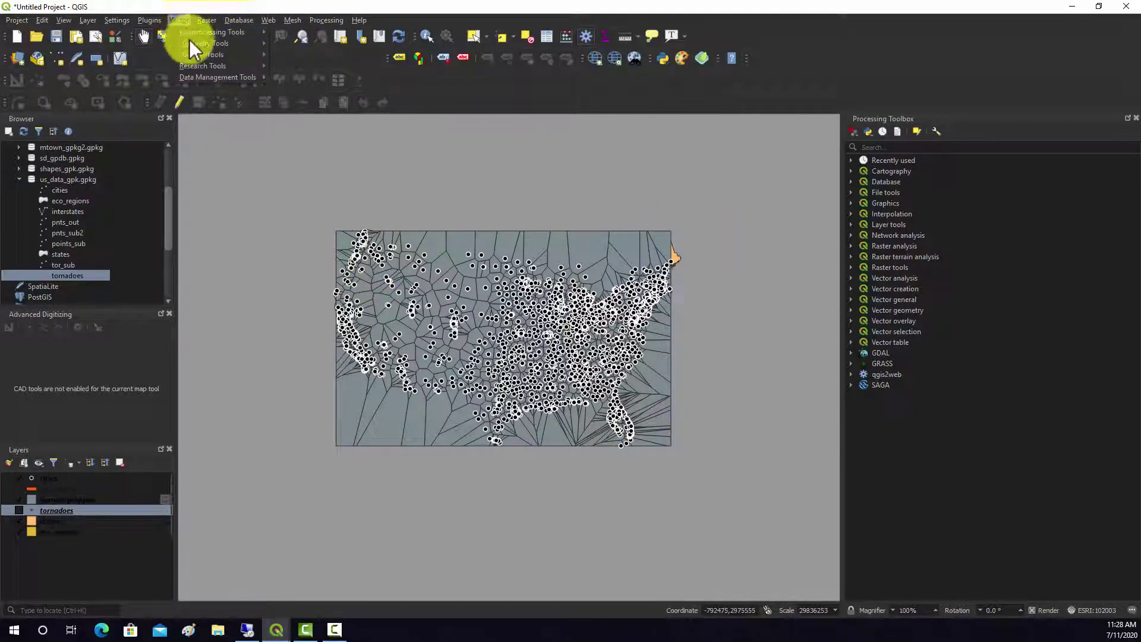
pyautogui.moveTo(216, 34)
pyautogui.click(288, 44)
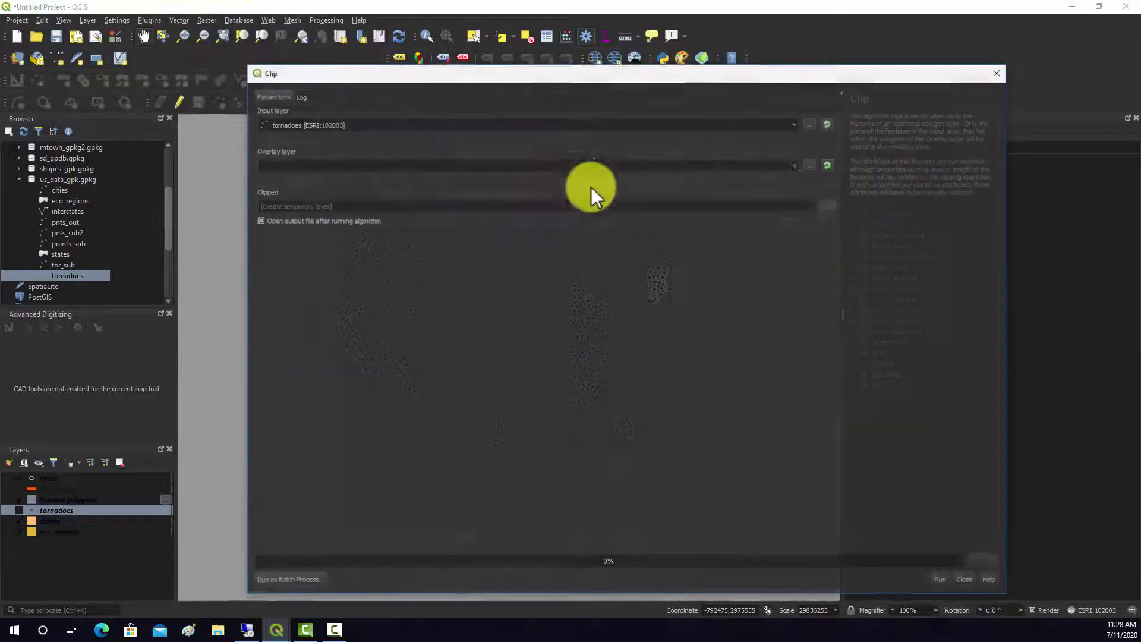
pyautogui.click(792, 124)
pyautogui.click(330, 138)
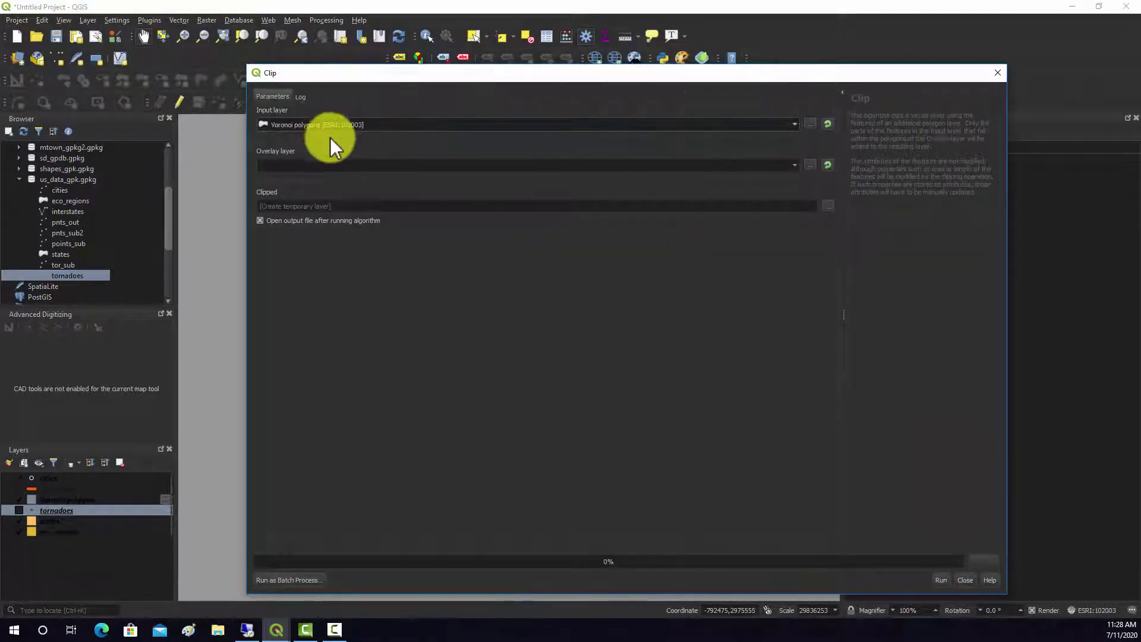
pyautogui.click(796, 165)
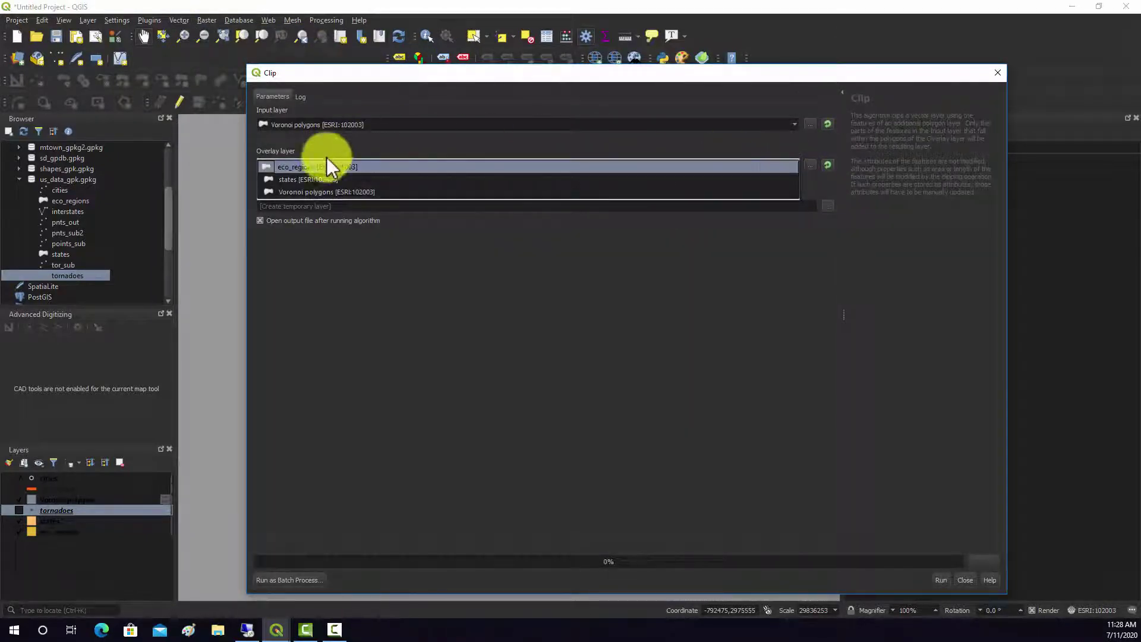
pyautogui.click(319, 180)
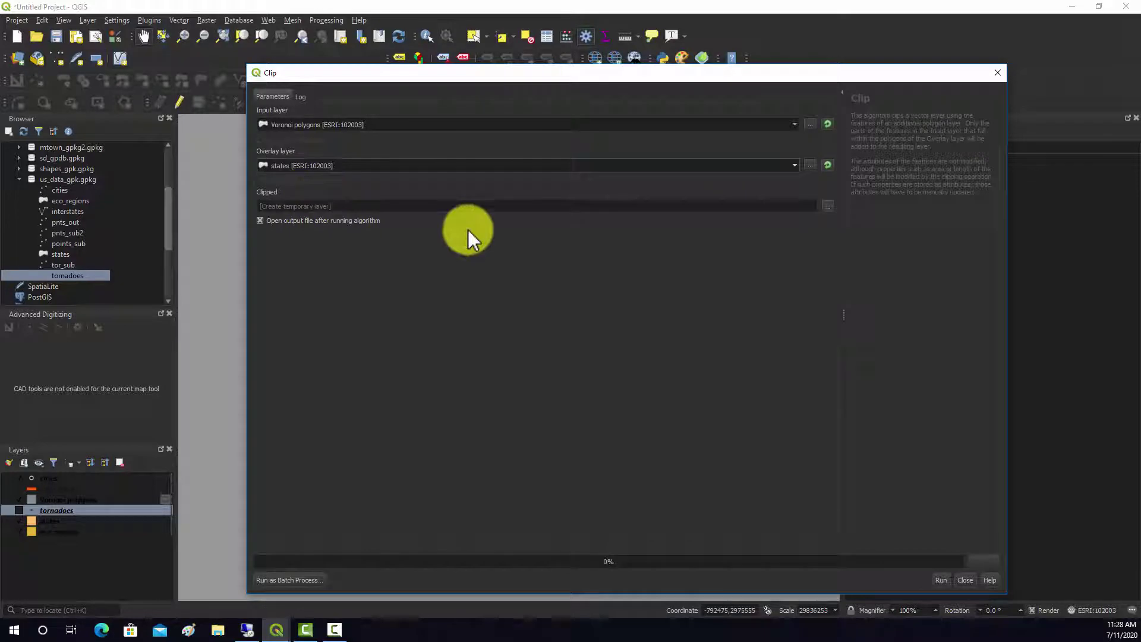
pyautogui.click(939, 577)
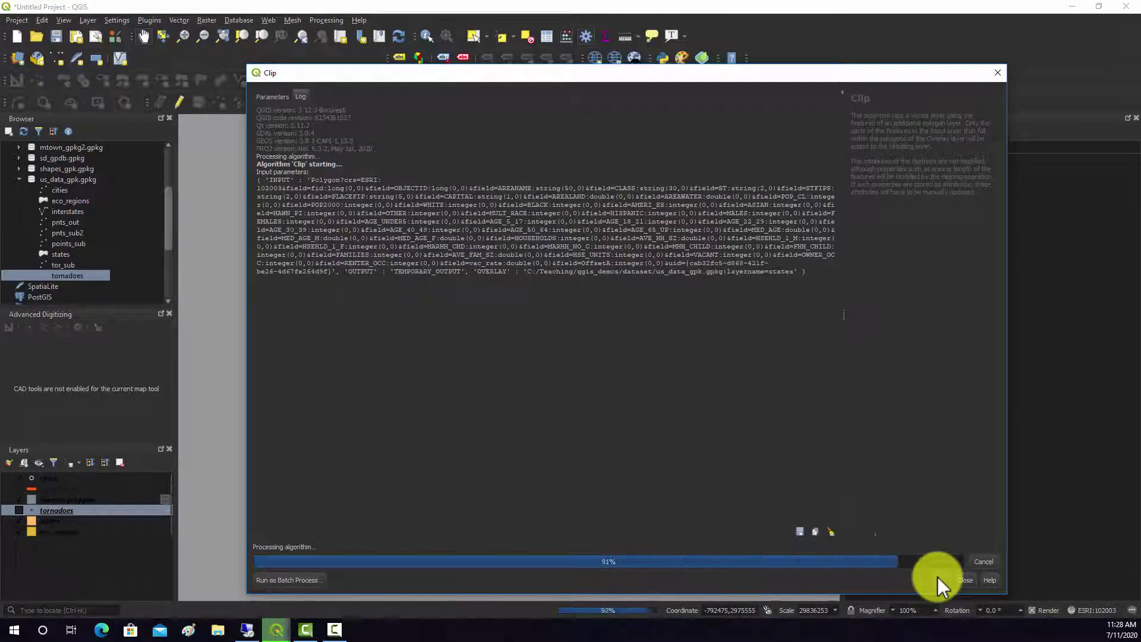
pyautogui.click(964, 579)
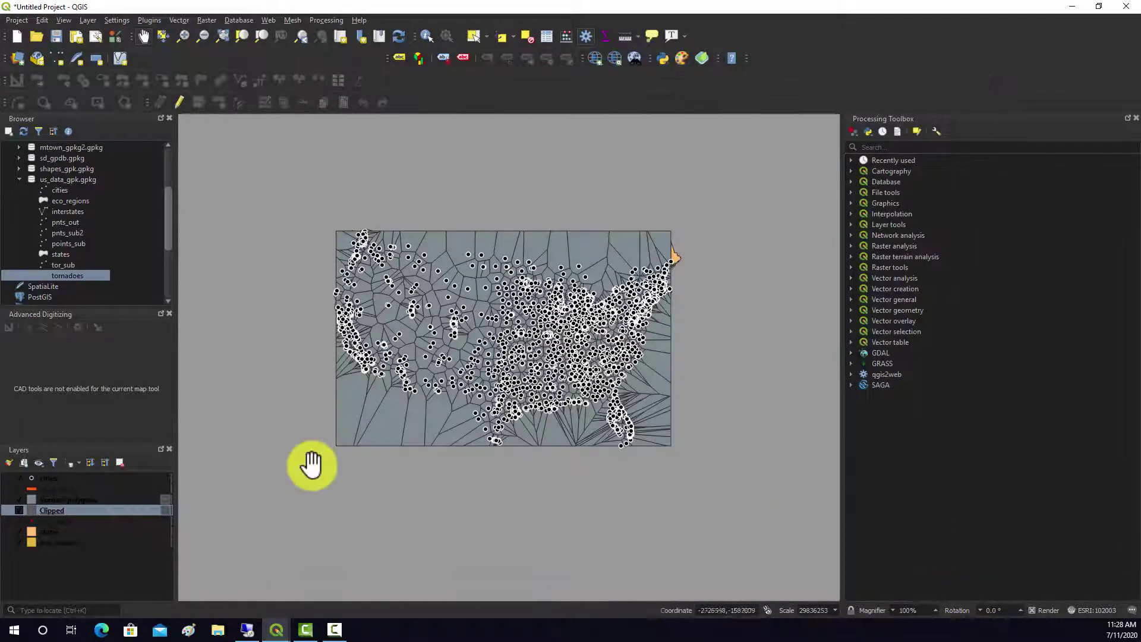
# Hide the Voronoi polygons, cities and Clipped layers so the states layer is displayed on its own.
pyautogui.click(19, 499)
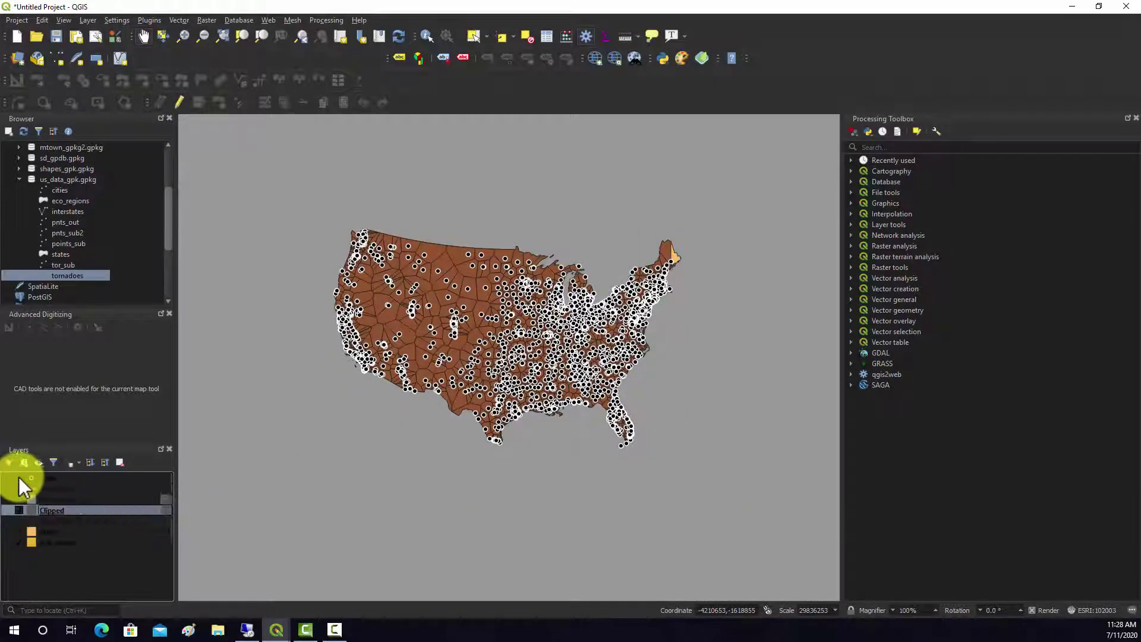
pyautogui.click(19, 477)
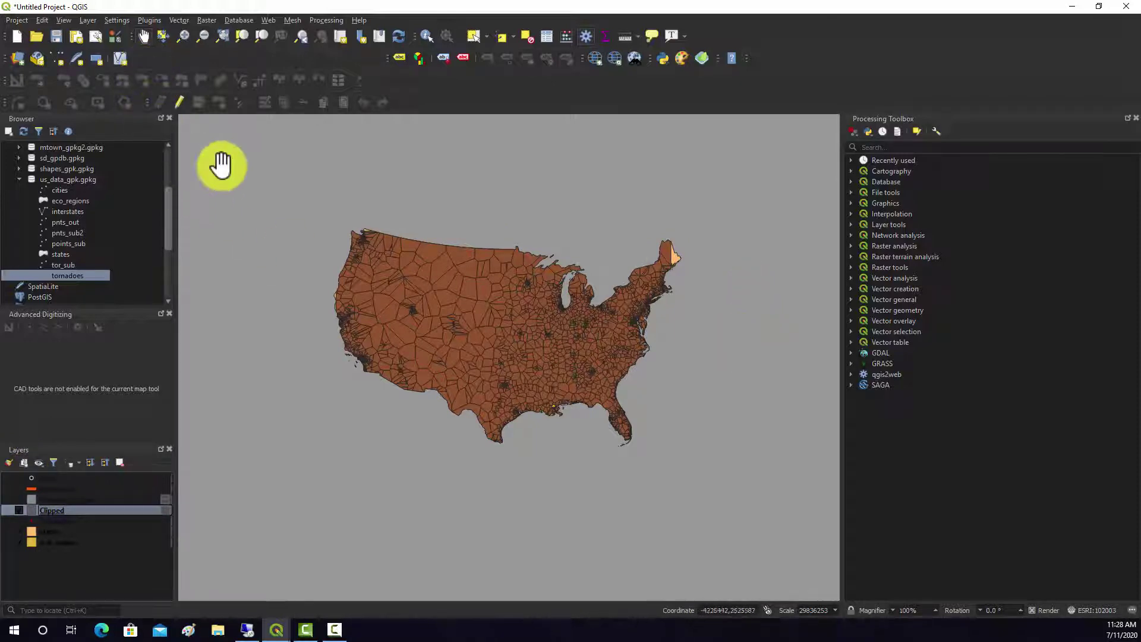
pyautogui.click(174, 21)
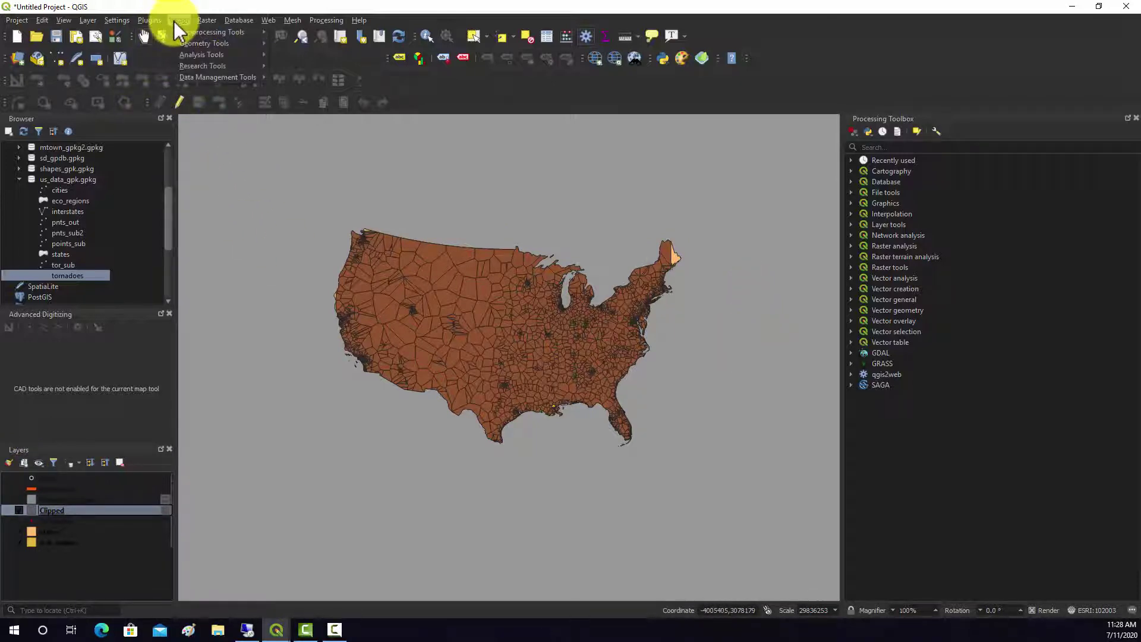
pyautogui.moveTo(197, 44)
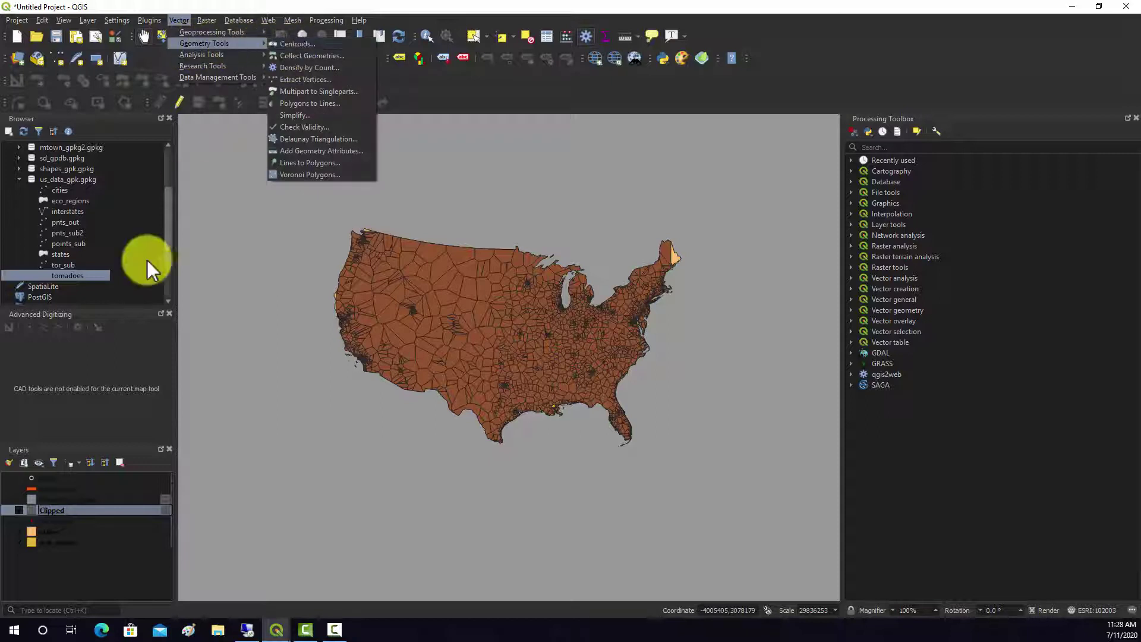
pyautogui.click(20, 511)
pyautogui.click(20, 511)
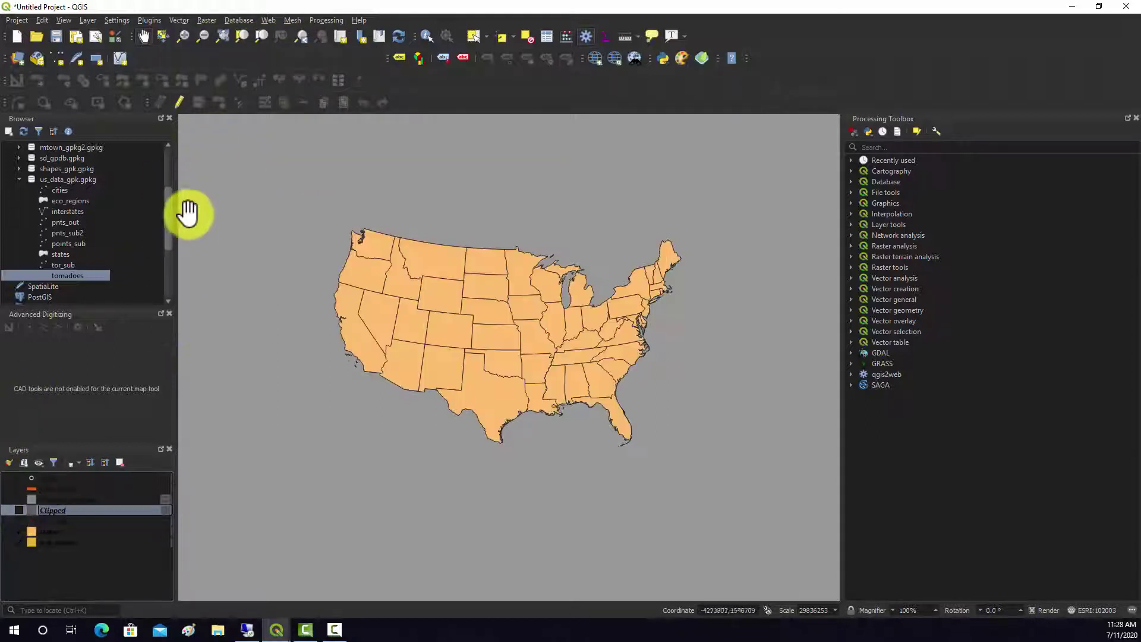
# Create centroids for the states layer in a temporary layer with the Centroids tool, and close the tool.
pyautogui.click(180, 20)
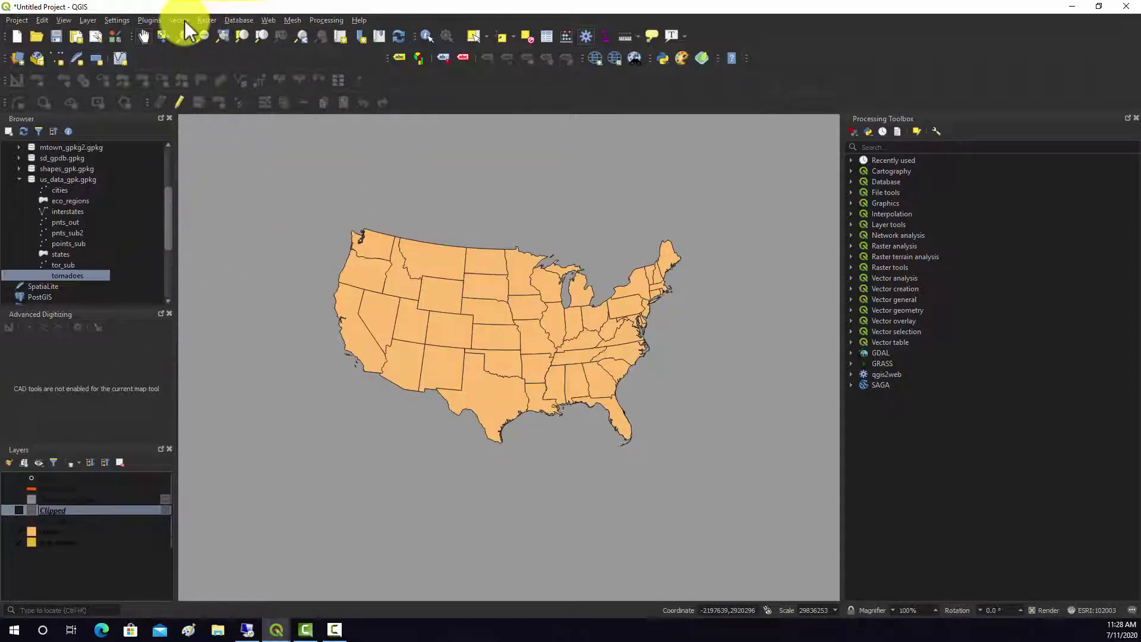
pyautogui.moveTo(193, 42)
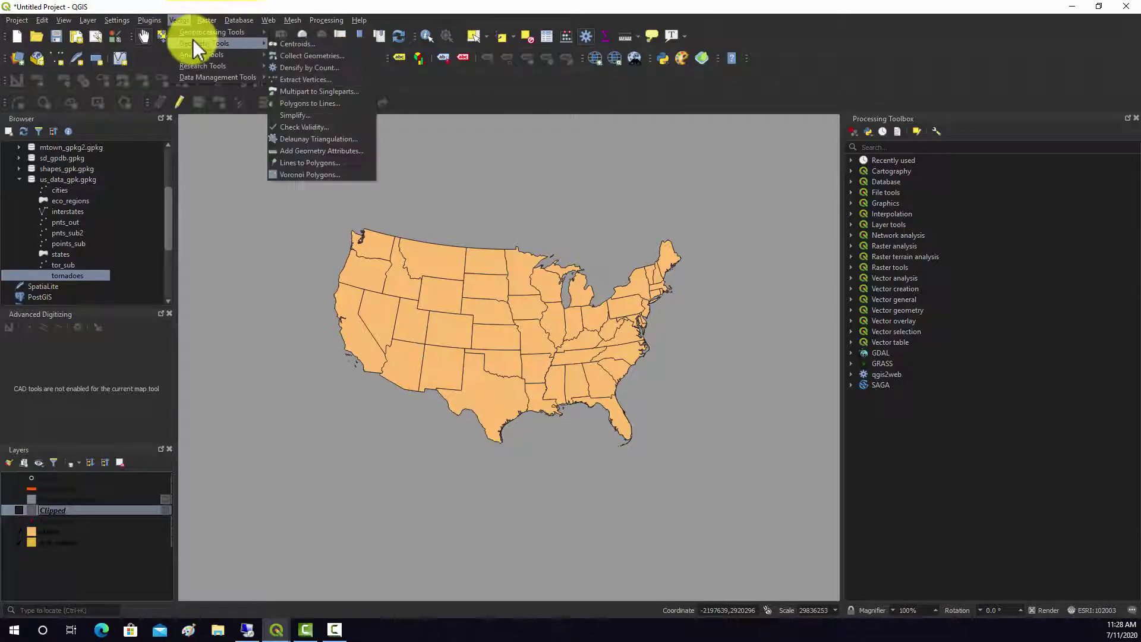
pyautogui.click(338, 43)
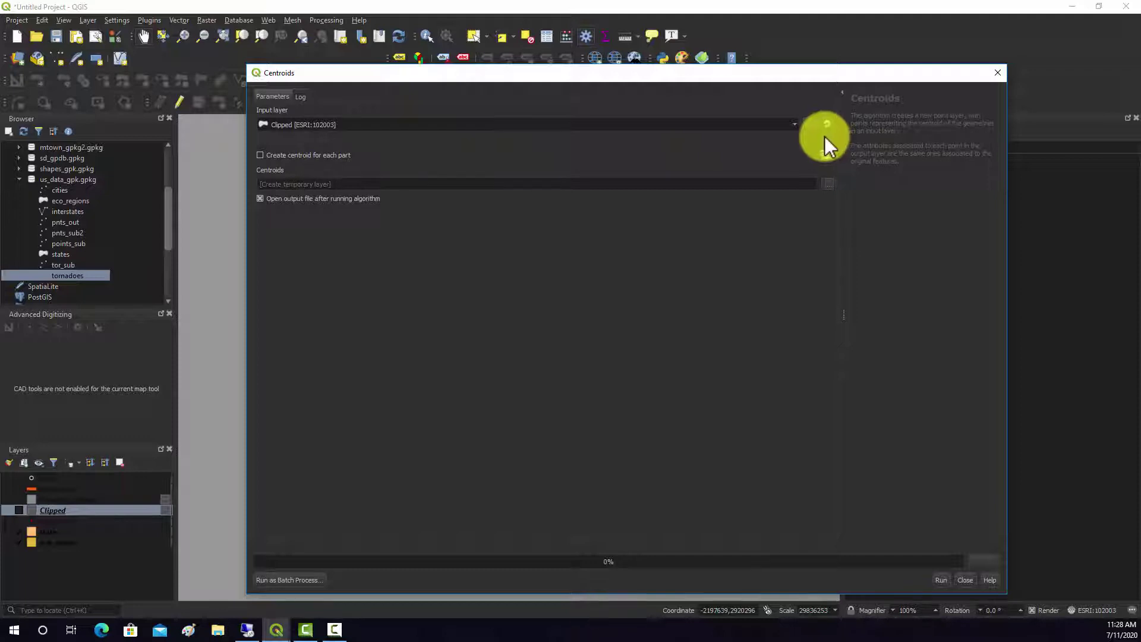
pyautogui.click(795, 126)
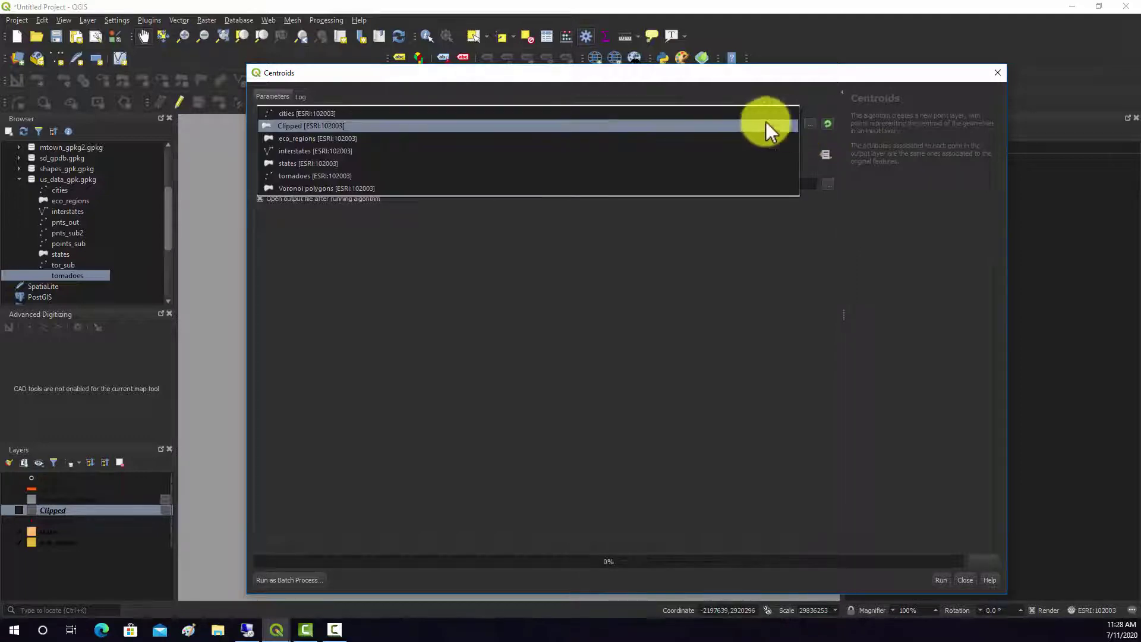
pyautogui.click(308, 163)
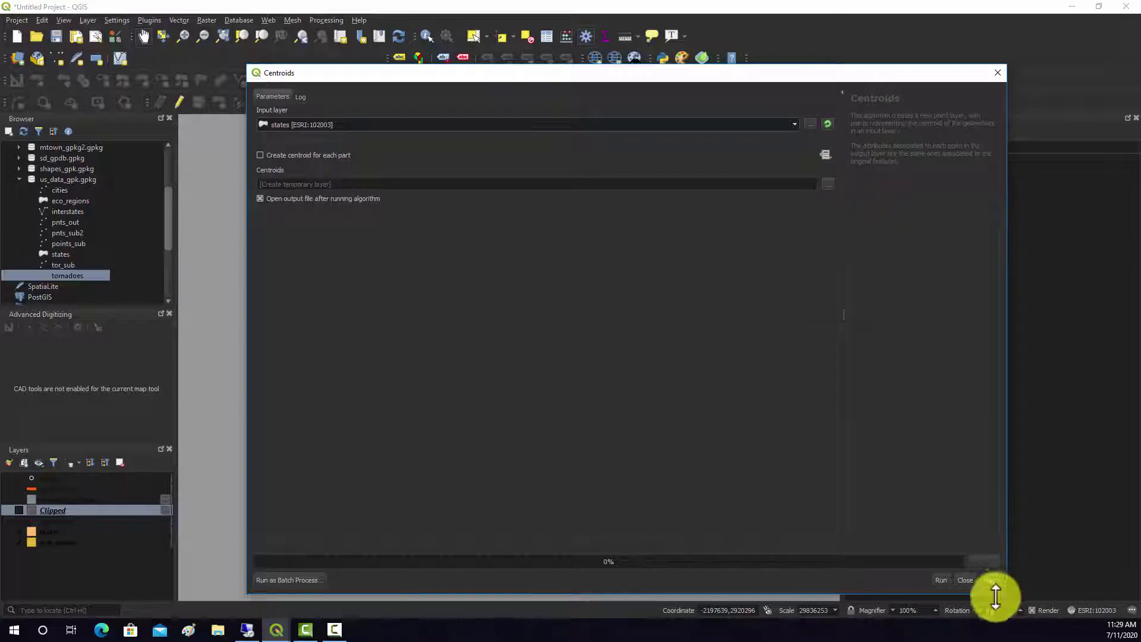
pyautogui.click(939, 579)
pyautogui.click(966, 580)
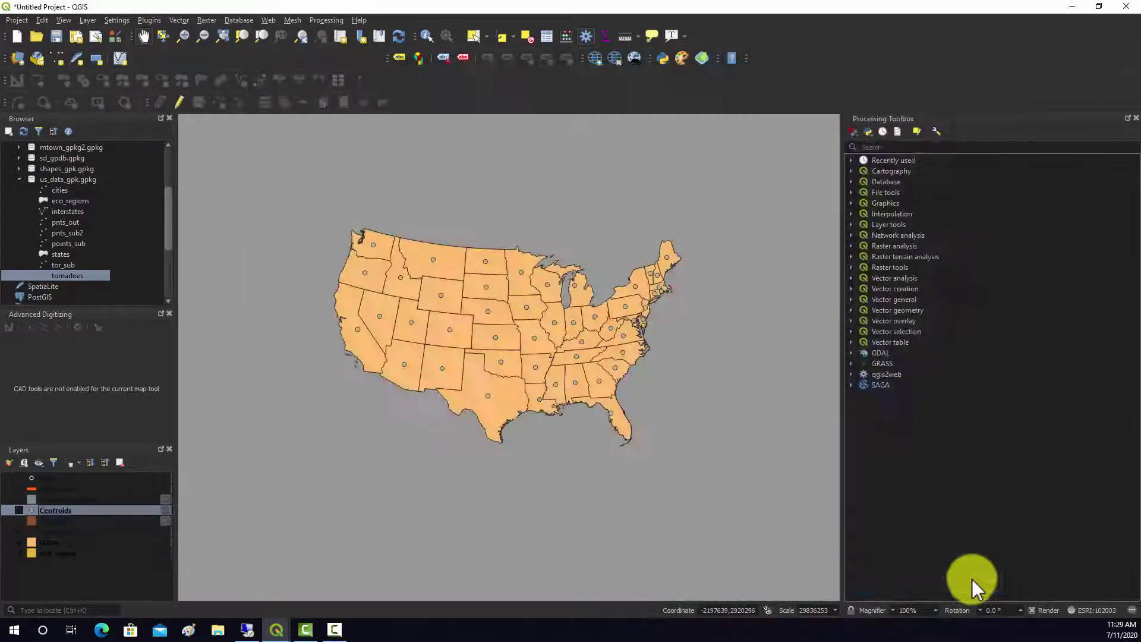
# Inspect the centroid points across the eastern and central states, and remove the Centroids layer from the project.
pyautogui.scroll(3, 646, 329)
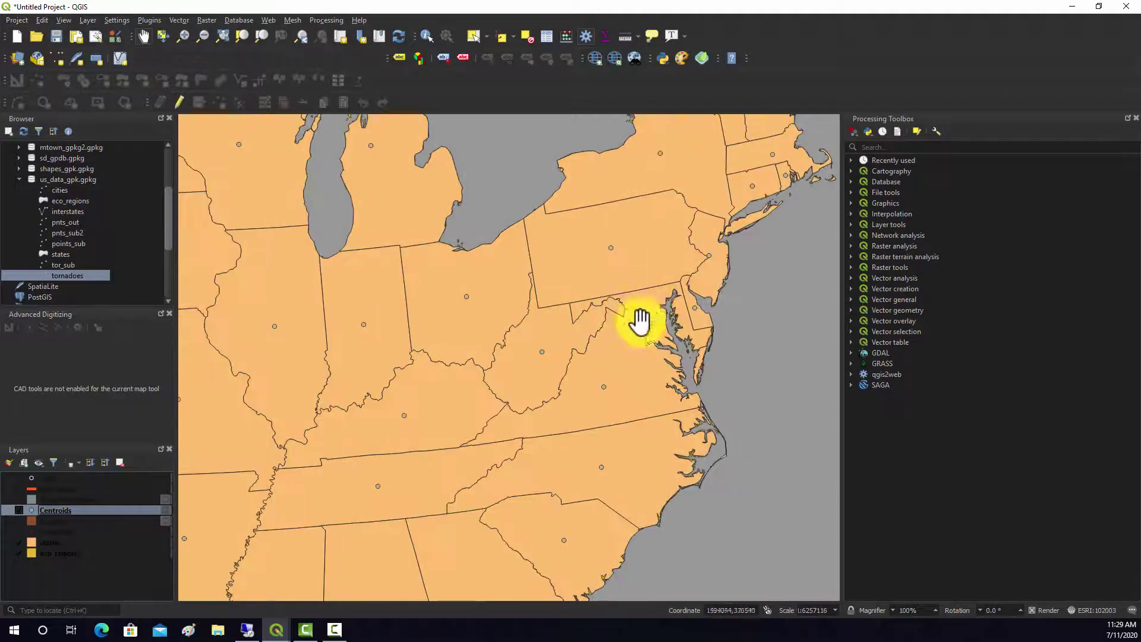
pyautogui.press('Left')
pyautogui.press('Left')
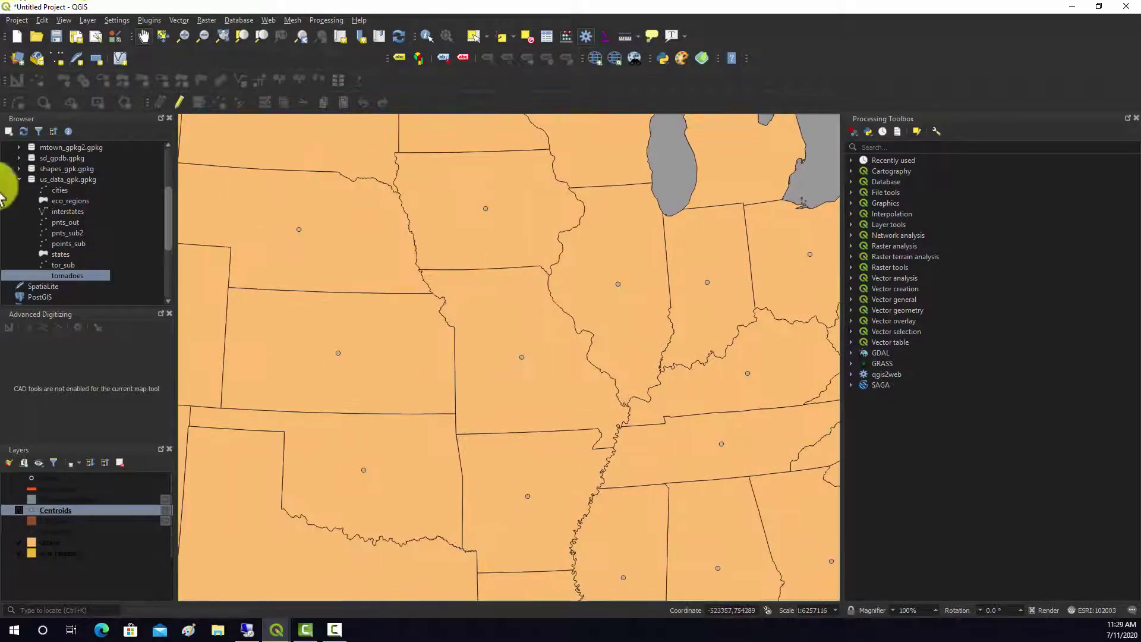
pyautogui.rightClick(55, 510)
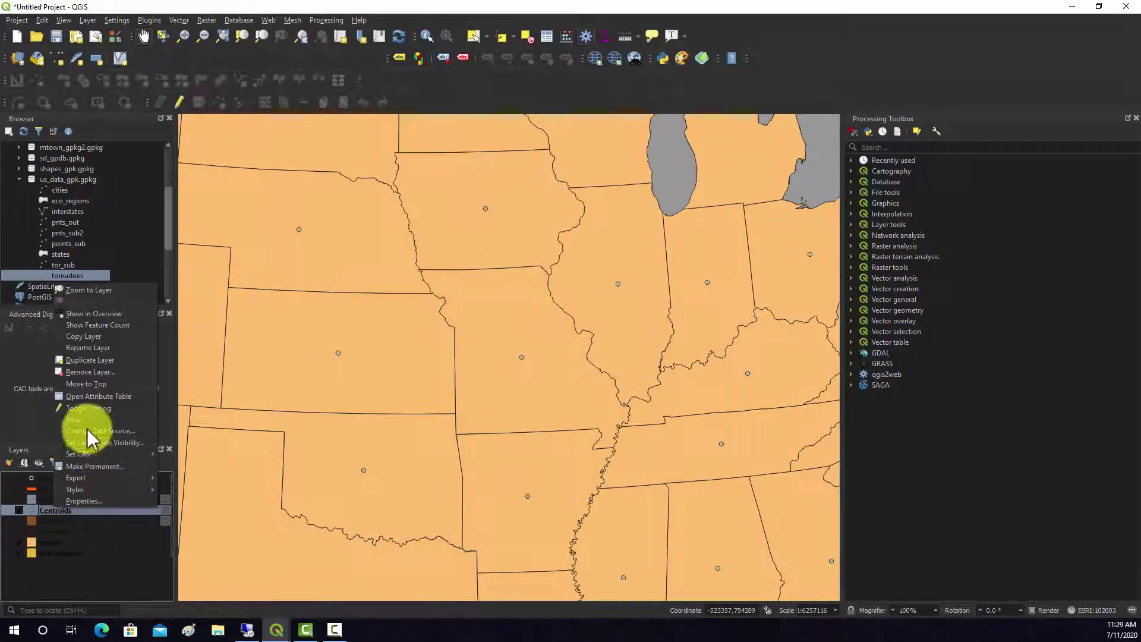
pyautogui.click(90, 372)
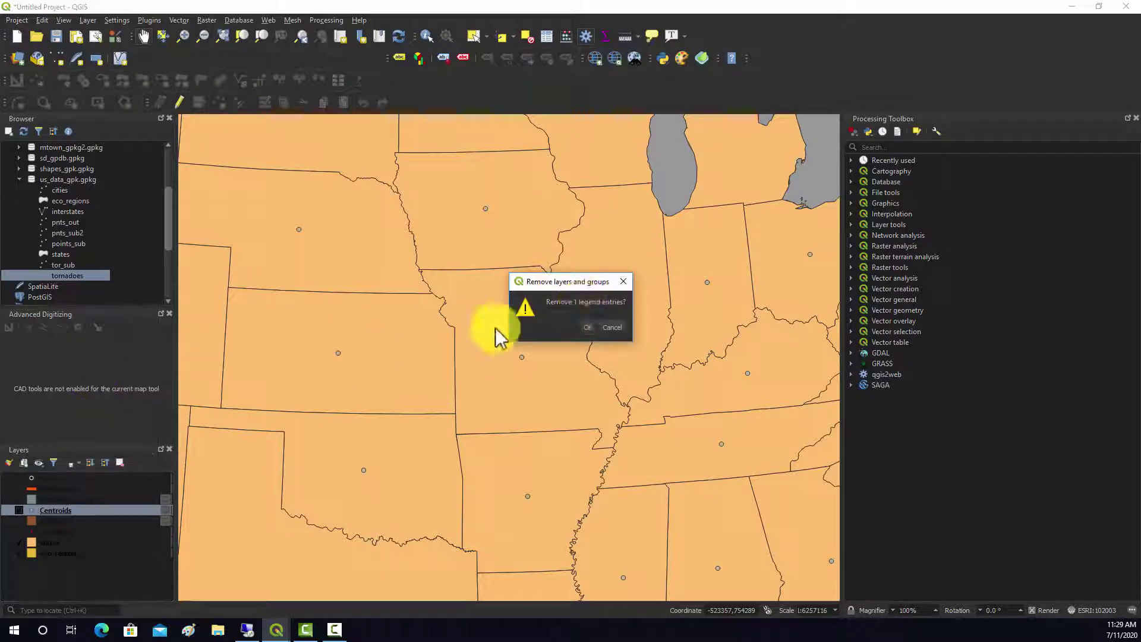
pyautogui.click(593, 326)
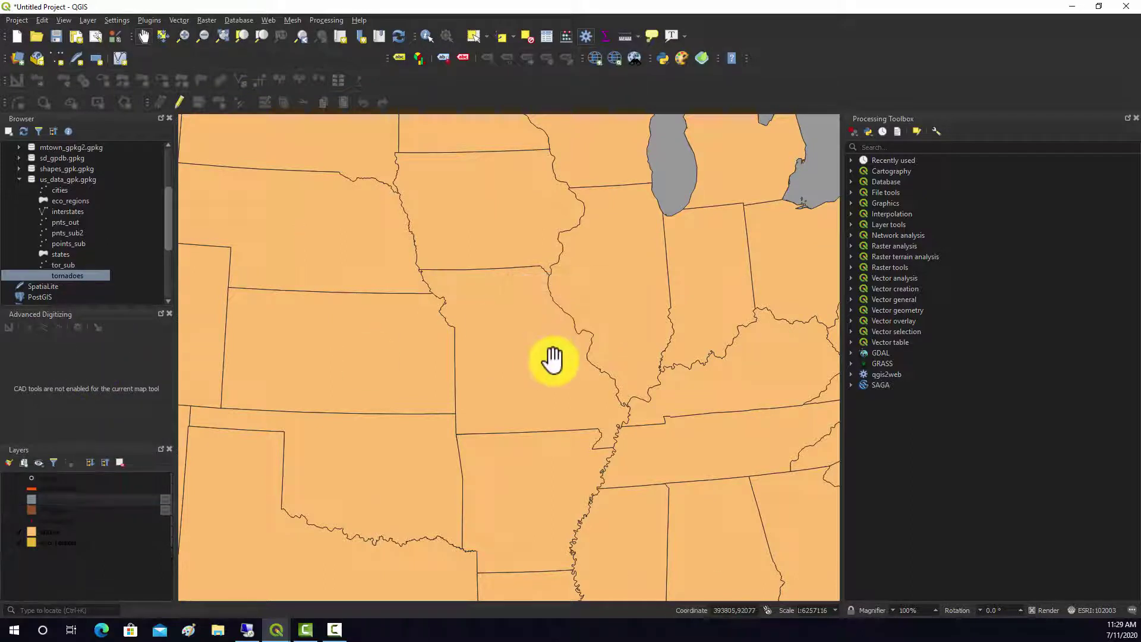
pyautogui.click(183, 21)
pyautogui.moveTo(194, 43)
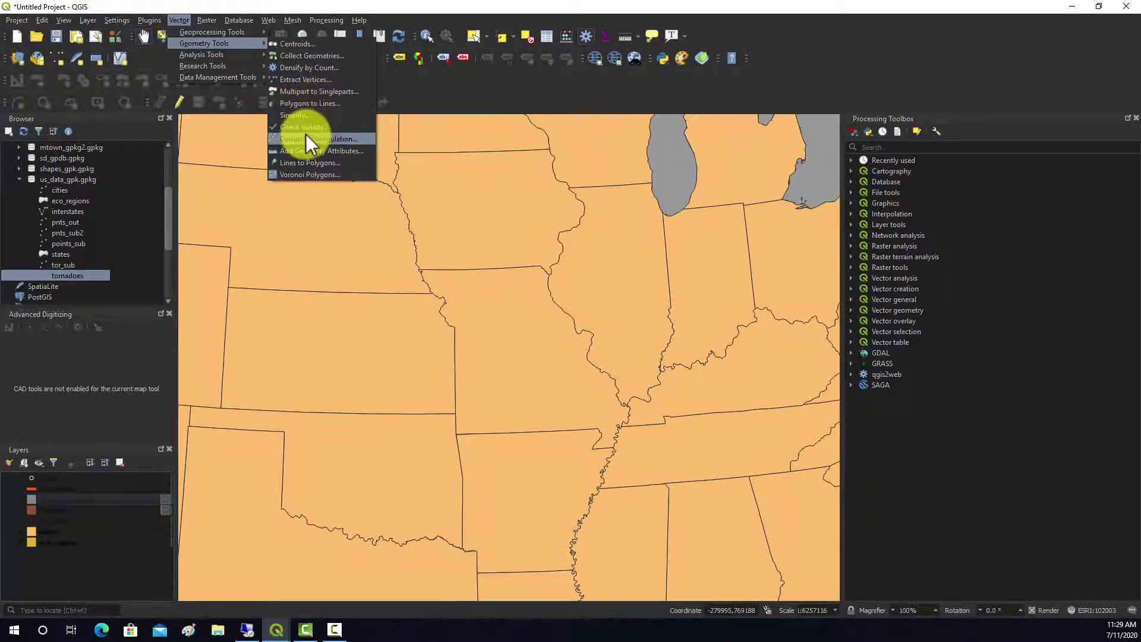
pyautogui.moveTo(543, 337); pyautogui.dragTo(510, 275)
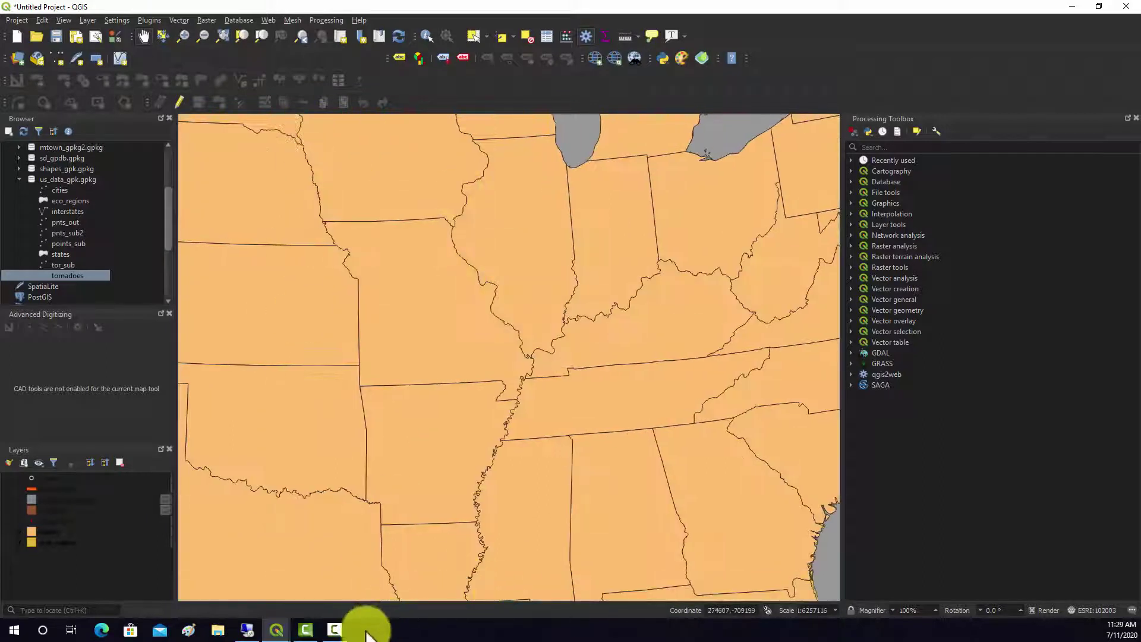
# Switch to the other QGIS window with the shapes project and extract the triangle layer's vertices into a temporary layer.
pyautogui.moveTo(278, 631)
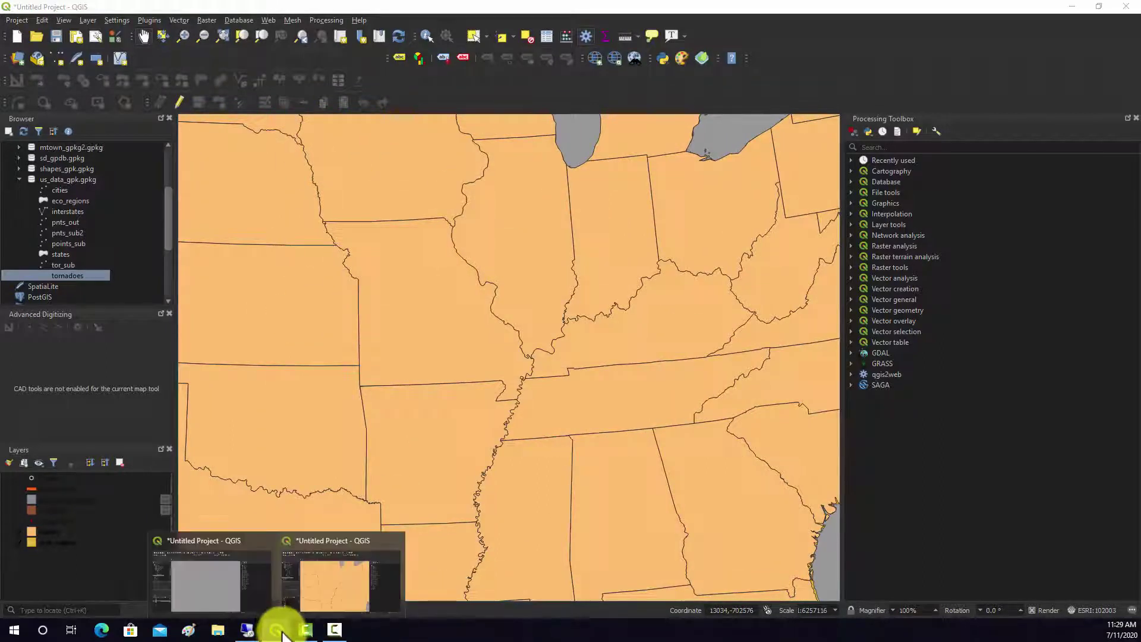
pyautogui.click(224, 580)
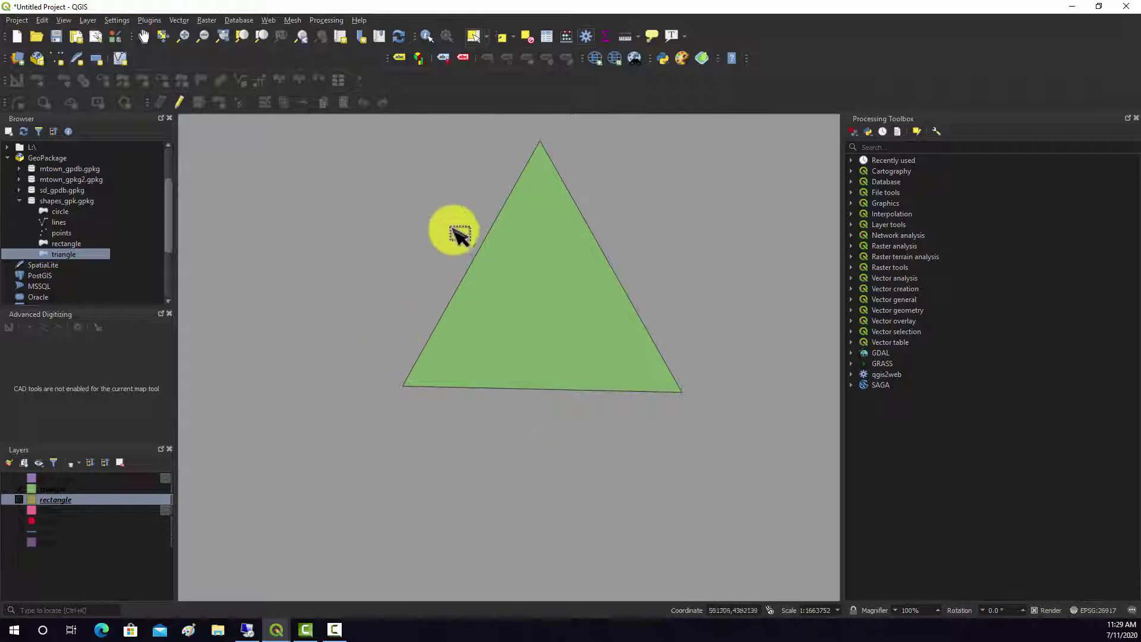
pyautogui.click(177, 19)
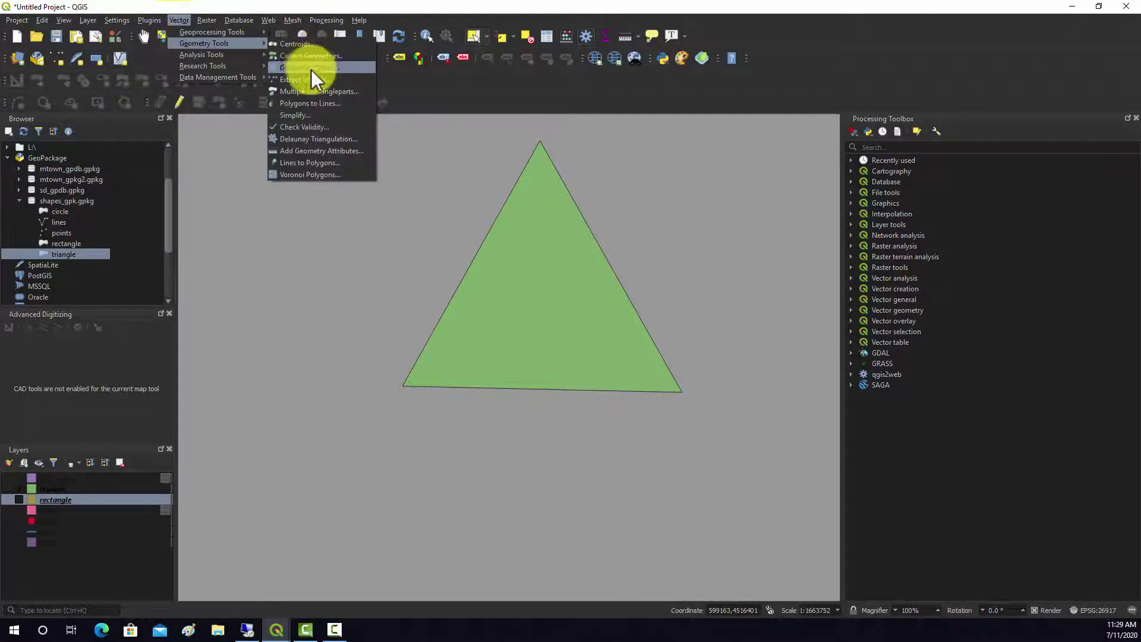
pyautogui.click(316, 80)
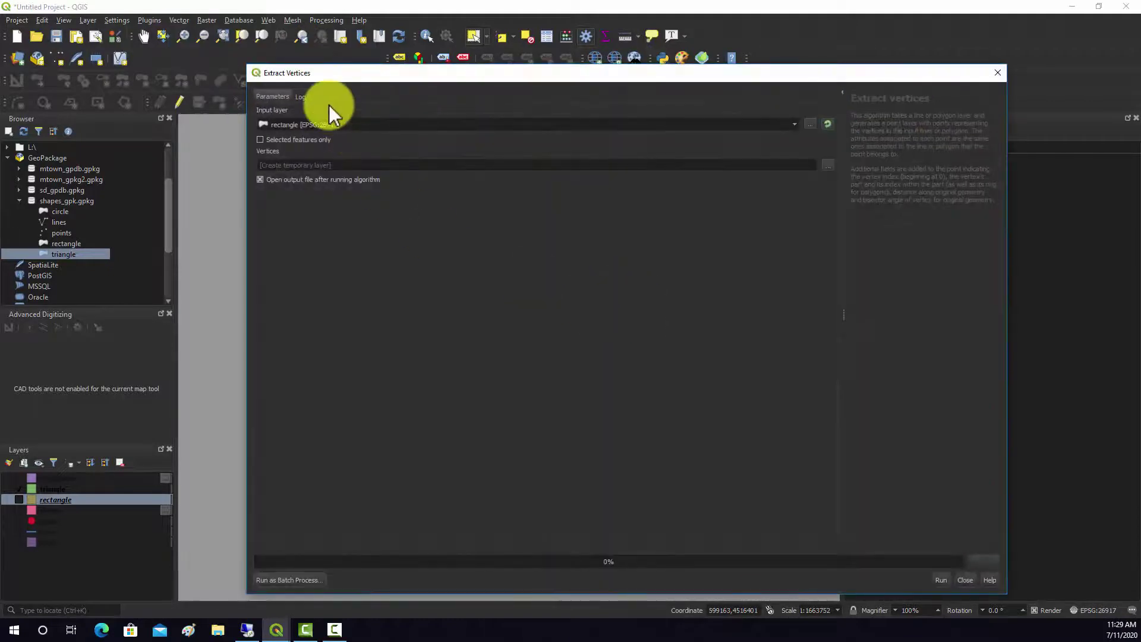
pyautogui.click(793, 125)
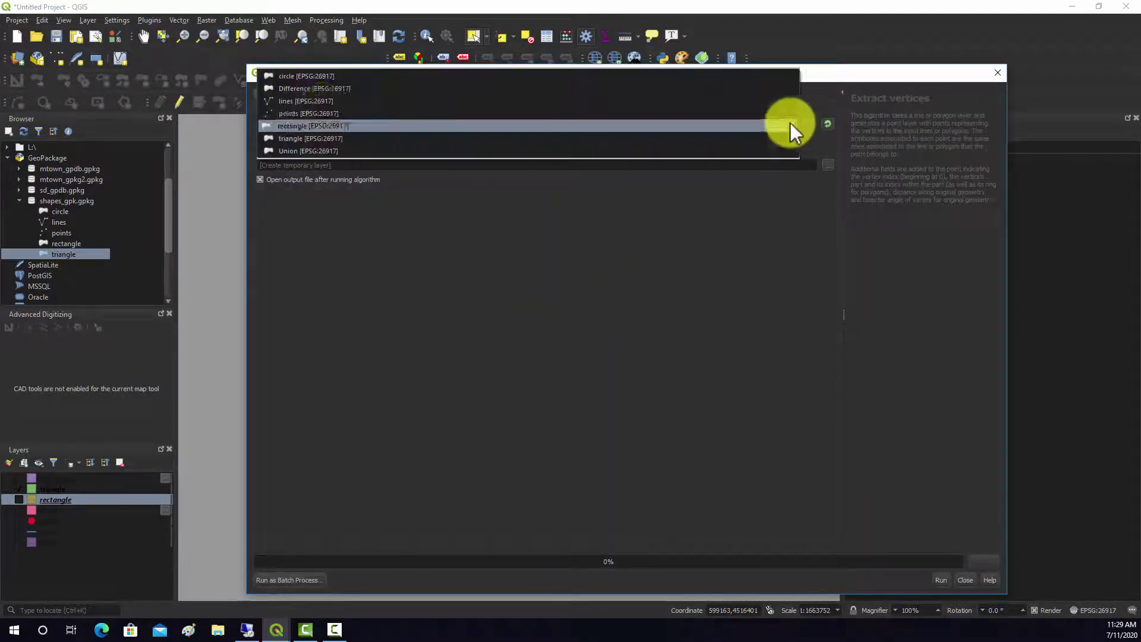
pyautogui.click(302, 134)
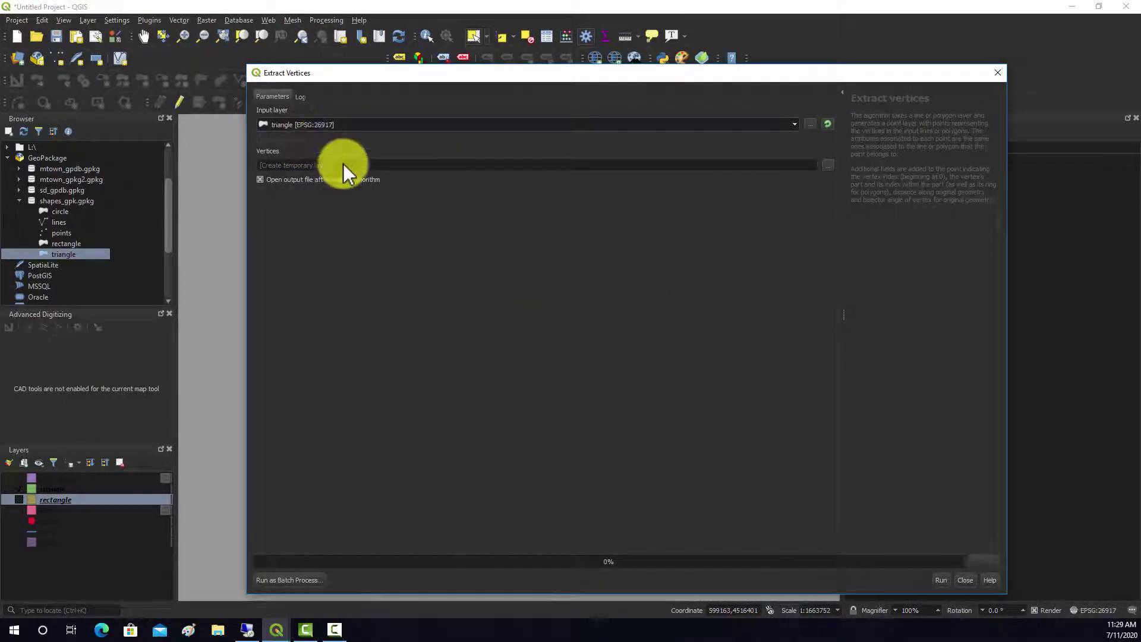
pyautogui.click(937, 580)
pyautogui.click(958, 580)
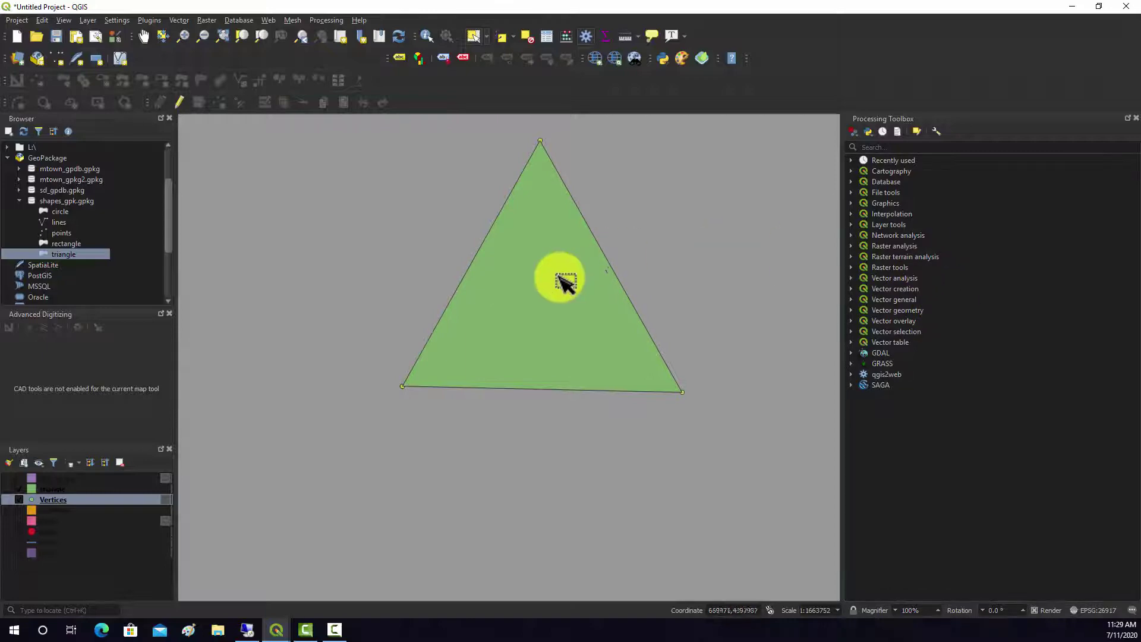
# Return to the QGIS window with the US states, show more of the country, and bring up the vector geometry tools.
pyautogui.click(277, 631)
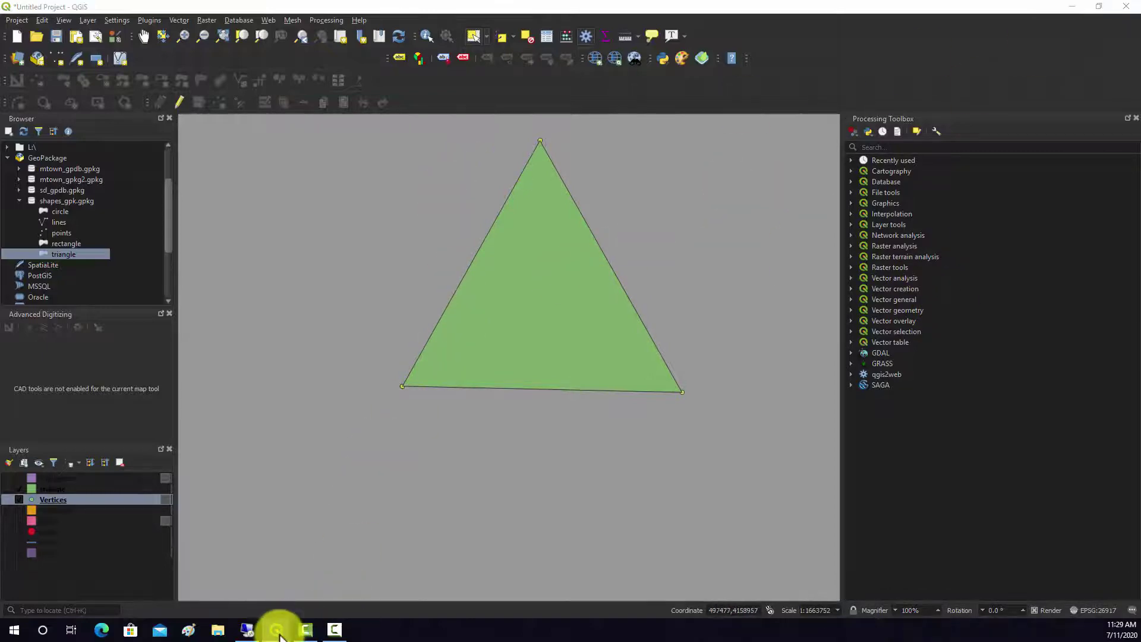
pyautogui.click(328, 580)
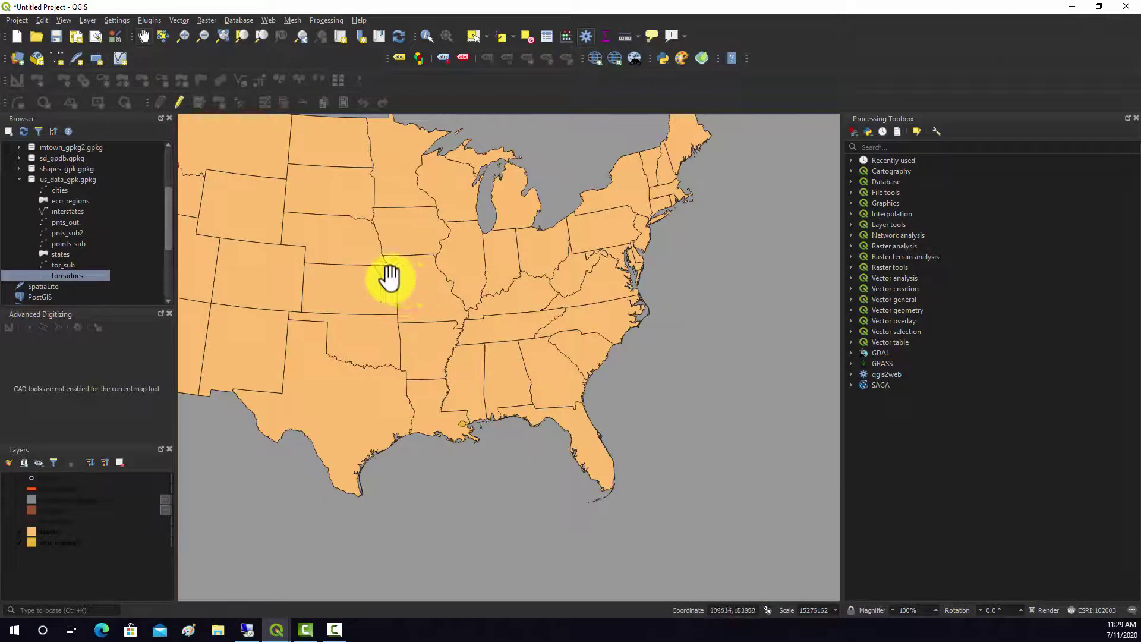
pyautogui.moveTo(391, 277); pyautogui.dragTo(483, 305)
pyautogui.click(179, 20)
pyautogui.moveTo(181, 46)
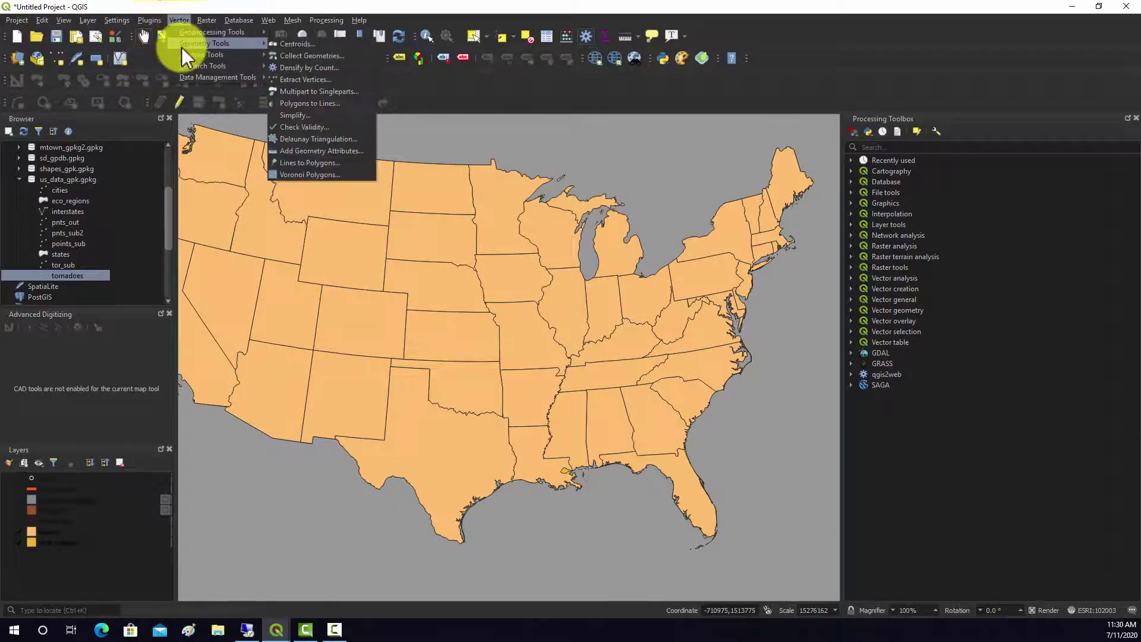